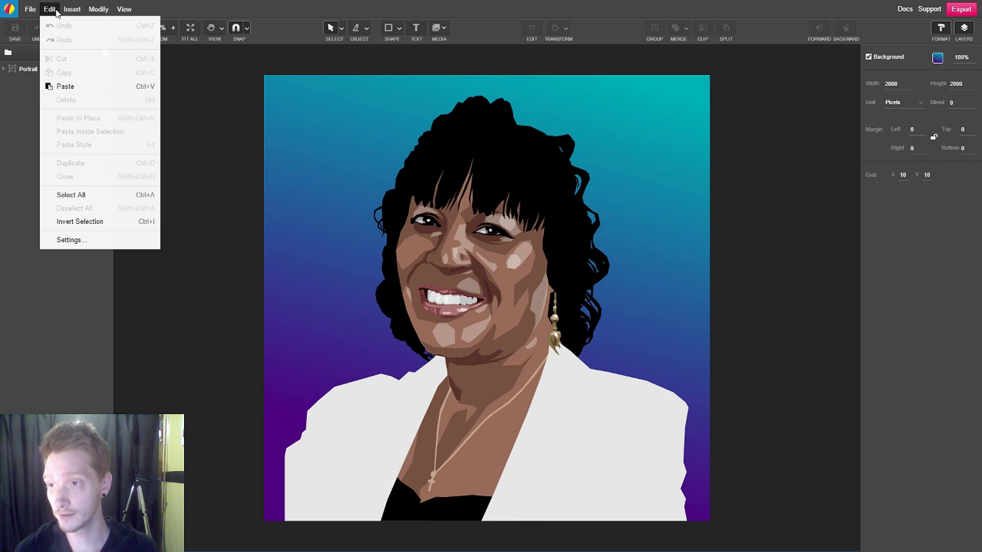
Turn on 'Resize border width on transform' in Edit > Settings and save the settings
click(82, 240)
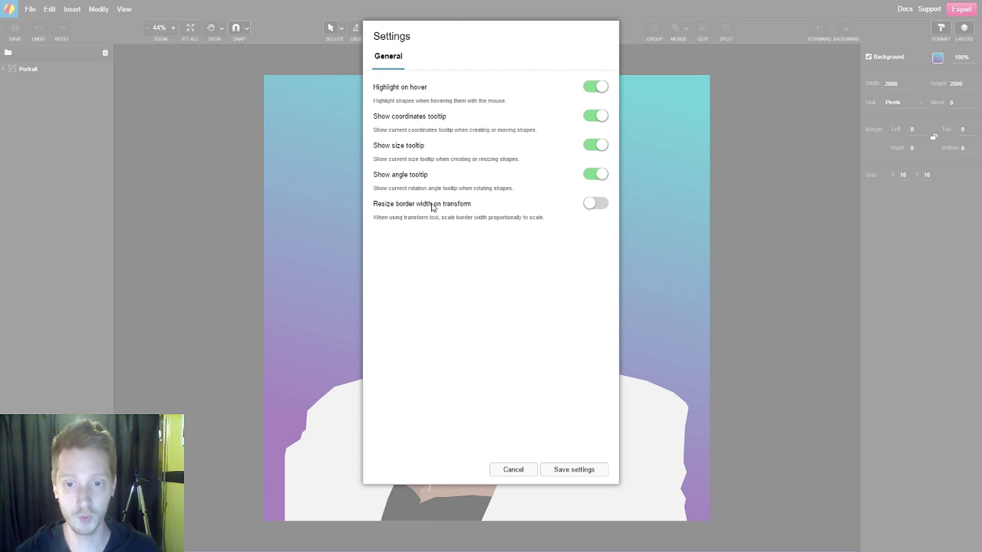
click(597, 207)
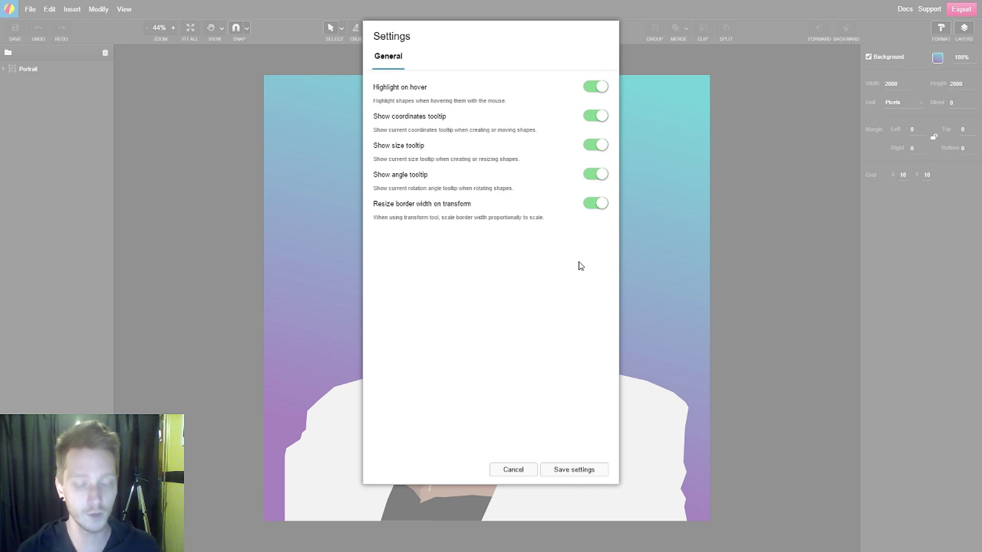
click(583, 474)
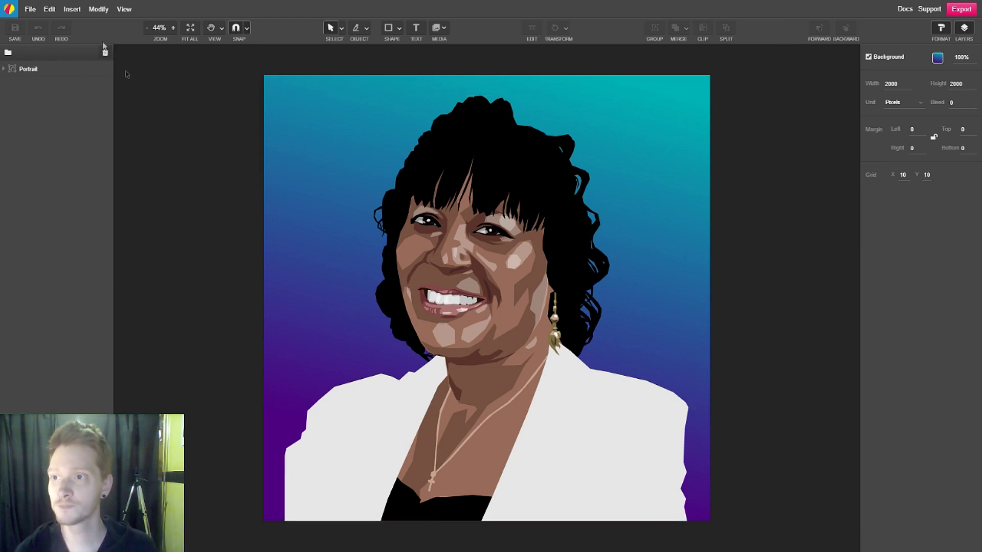
click(67, 10)
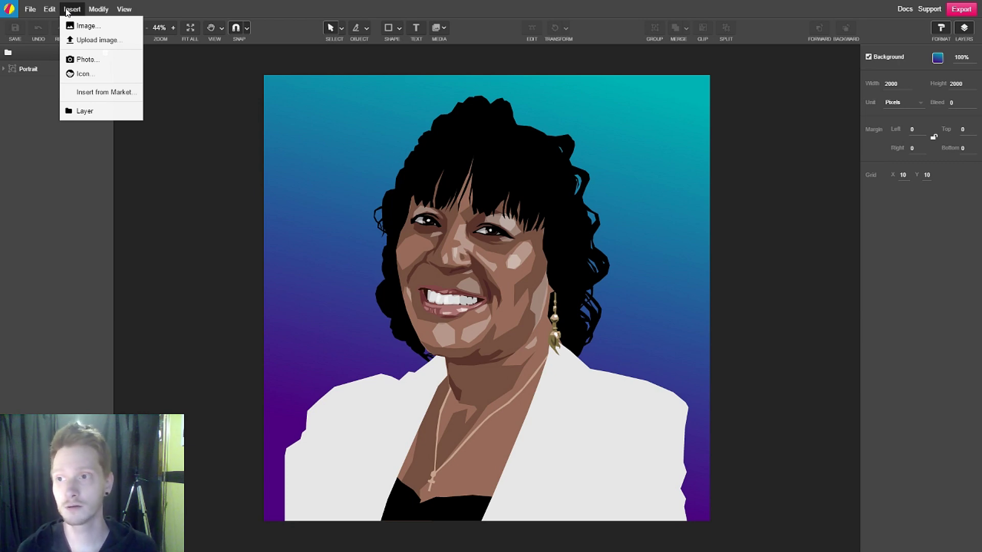
Search the icon library for 'social' and insert a Facebook icon onto the portrait
click(104, 74)
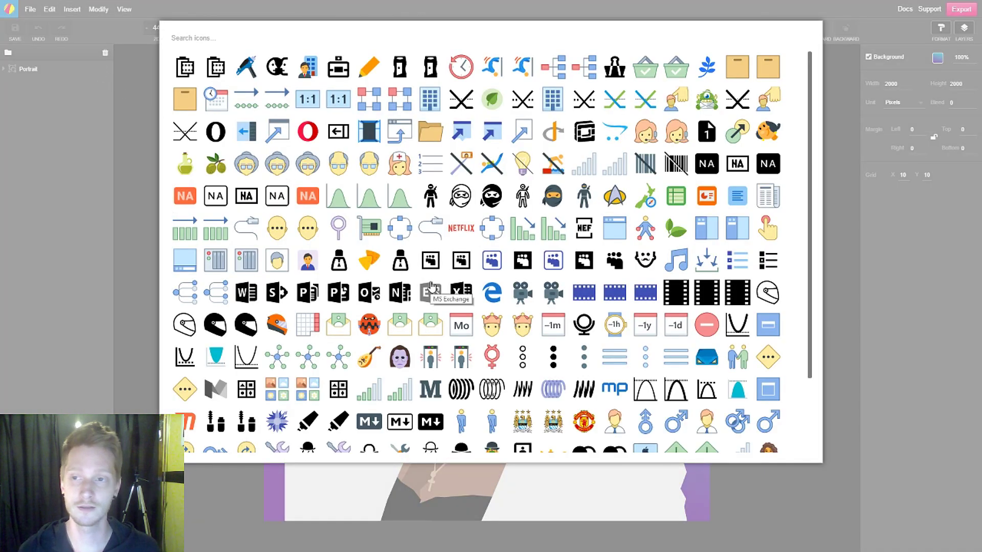
scroll(431, 287, down, 3)
scroll(431, 287, up, 3)
click(198, 39)
text(social)
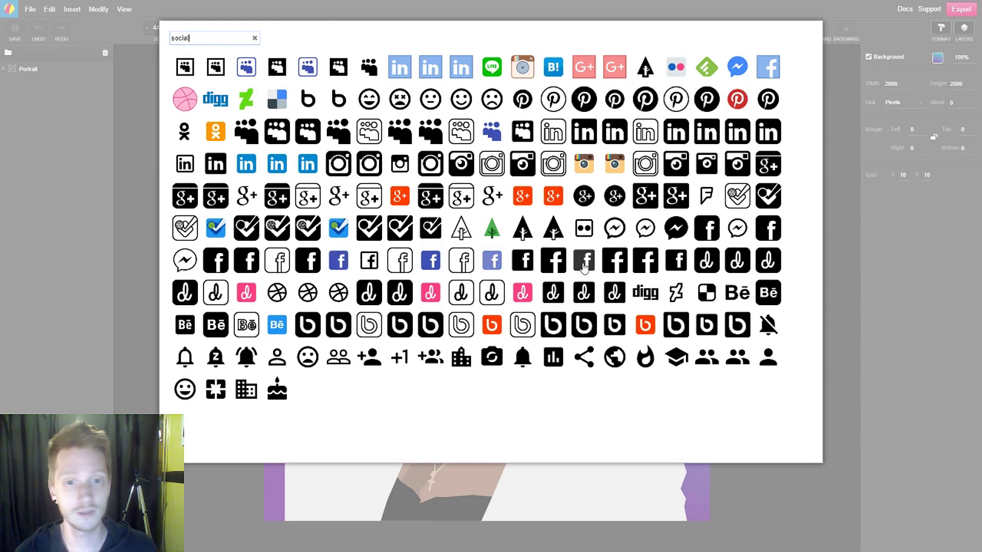
click(552, 268)
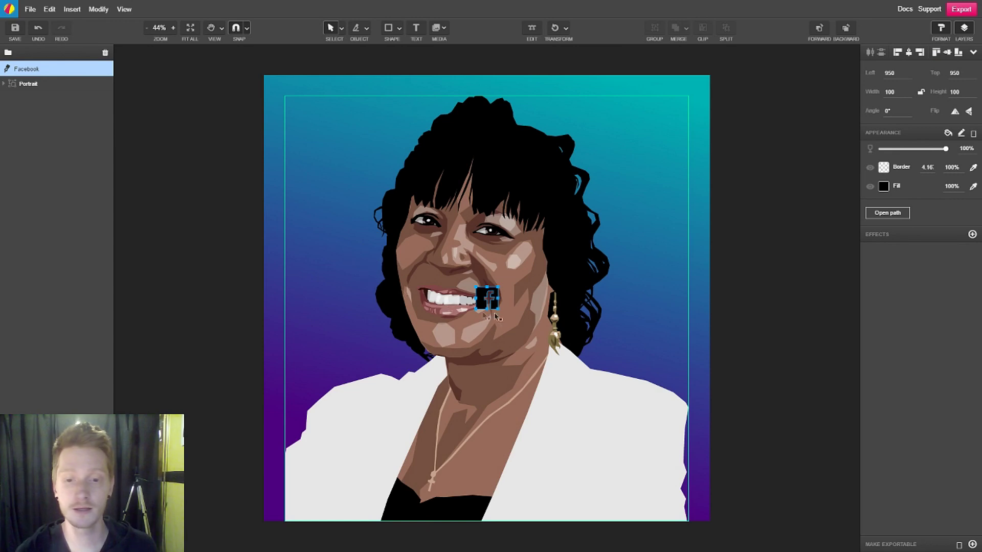
Enlarge the Facebook icon and position it to the left of the artboard
drag(480, 298, 281, 127)
click(180, 142)
click(29, 68)
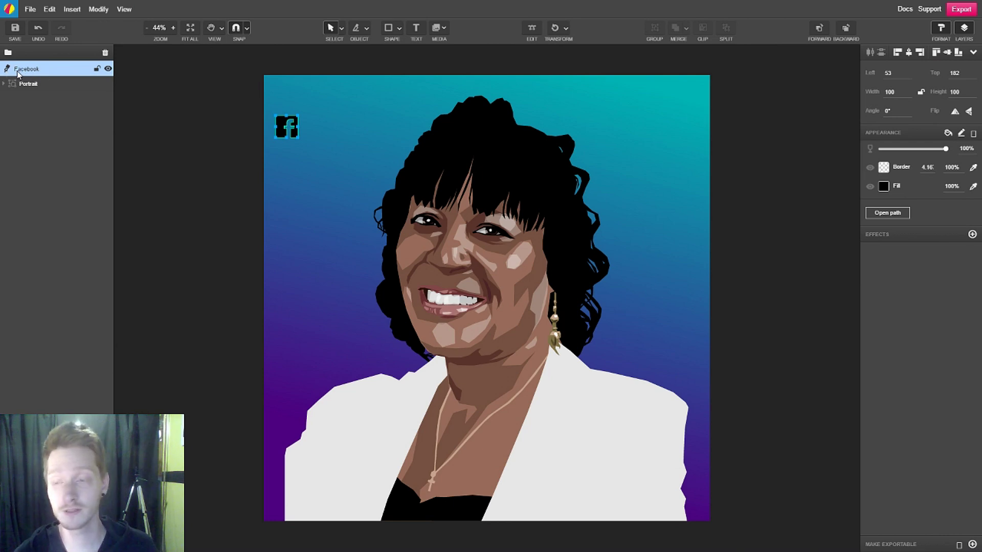
drag(297, 137, 471, 291)
click(182, 278)
drag(320, 278, 172, 247)
click(311, 235)
drag(312, 235, 244, 303)
key(ctrl+z)
key(ctrl+z)
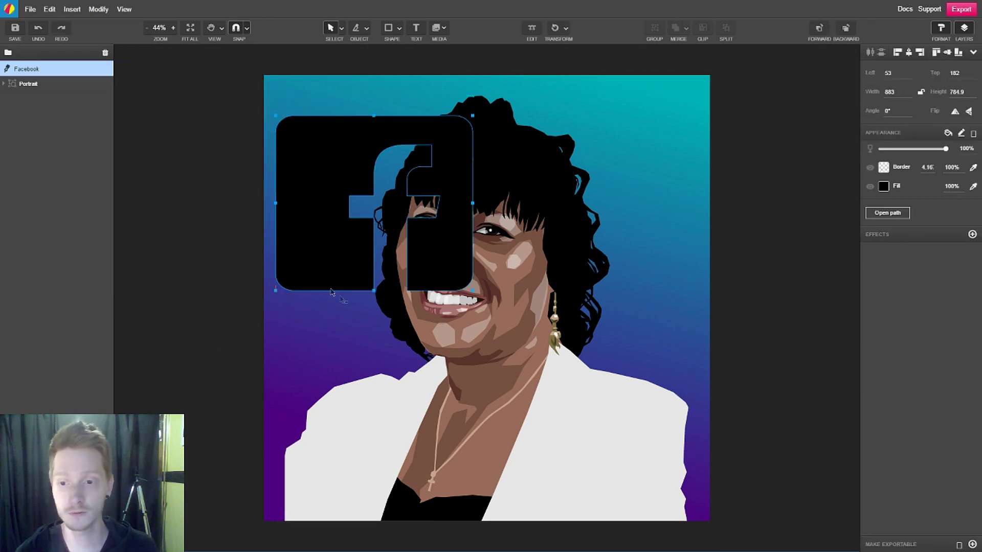
drag(472, 290, 220, 173)
key(Escape)
key(Escape)
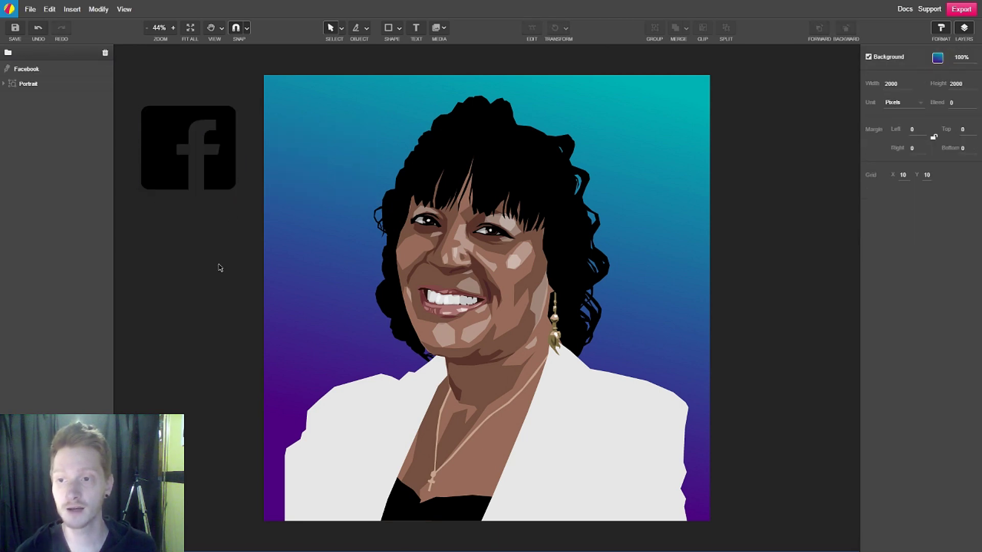
Alt-drag copies of the icon downward to stack four Facebook icons beside the canvas
click(227, 181)
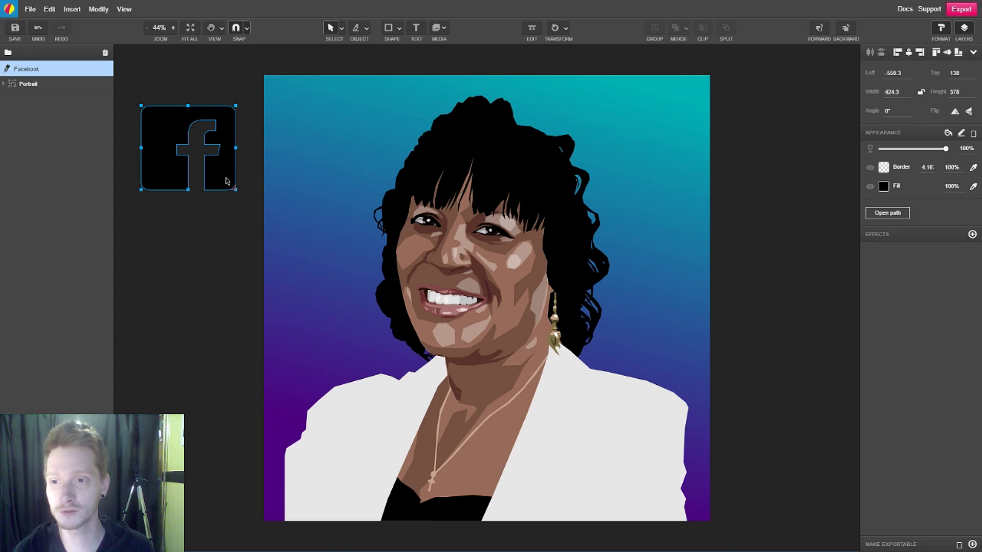
drag(227, 180, 223, 242)
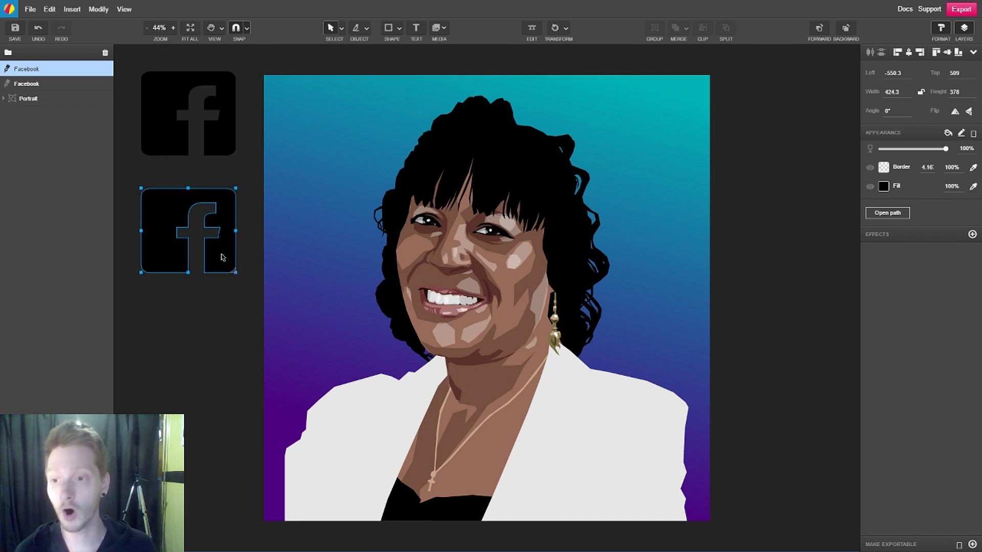
drag(224, 255, 225, 467)
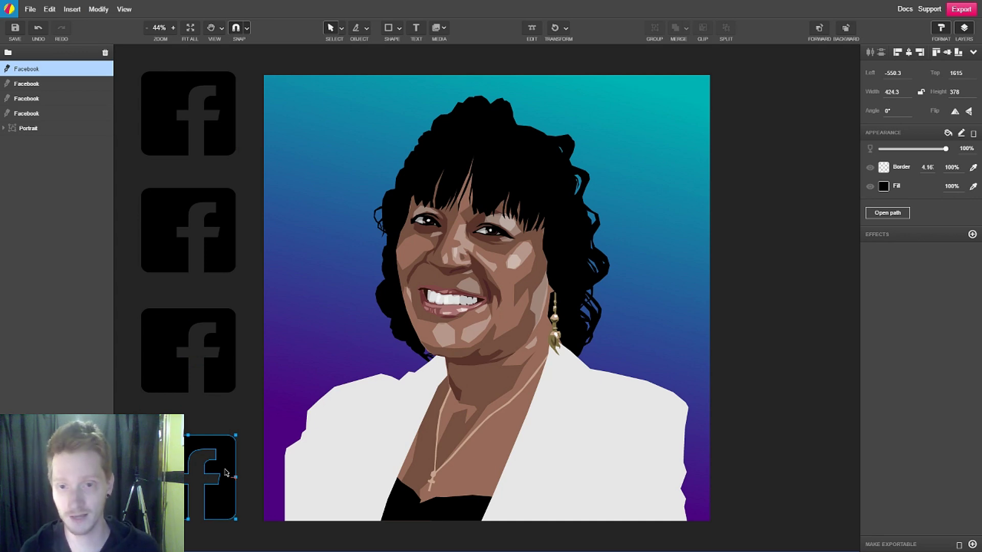
mouse_move(109, 69)
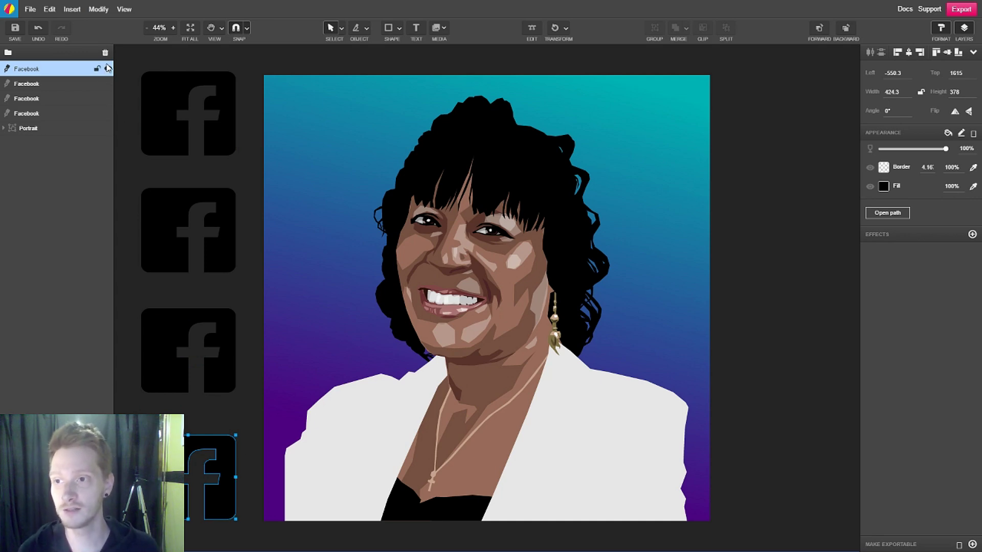
Toggle visibility of the four Facebook and Portrait layers, then add an empty Layer 0
click(109, 69)
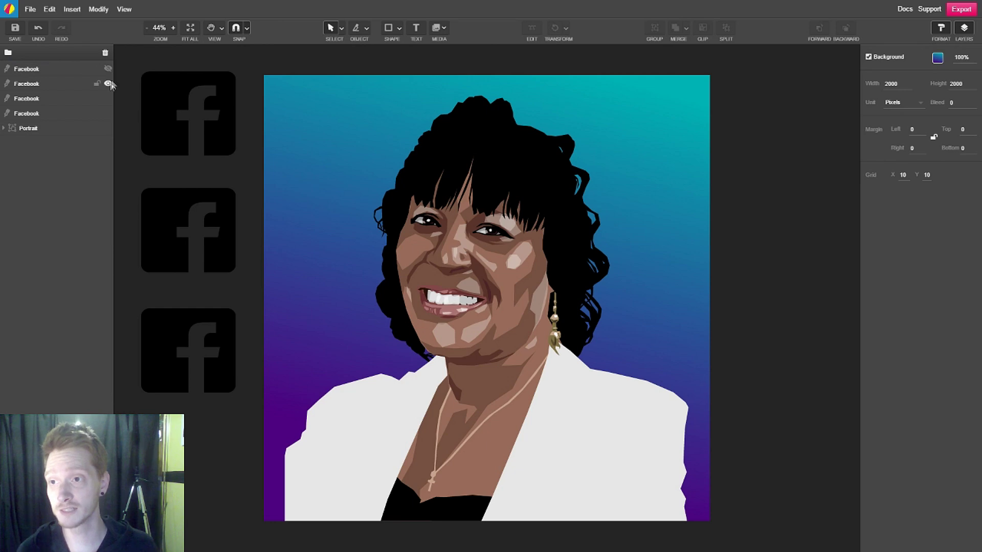
click(108, 83)
click(108, 99)
click(108, 113)
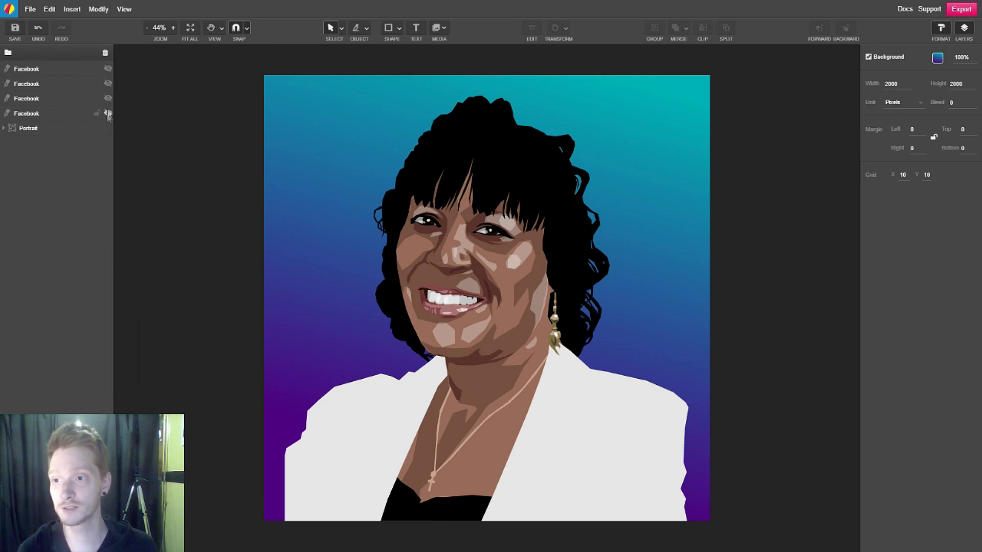
click(108, 68)
click(108, 83)
click(108, 98)
click(108, 128)
click(108, 113)
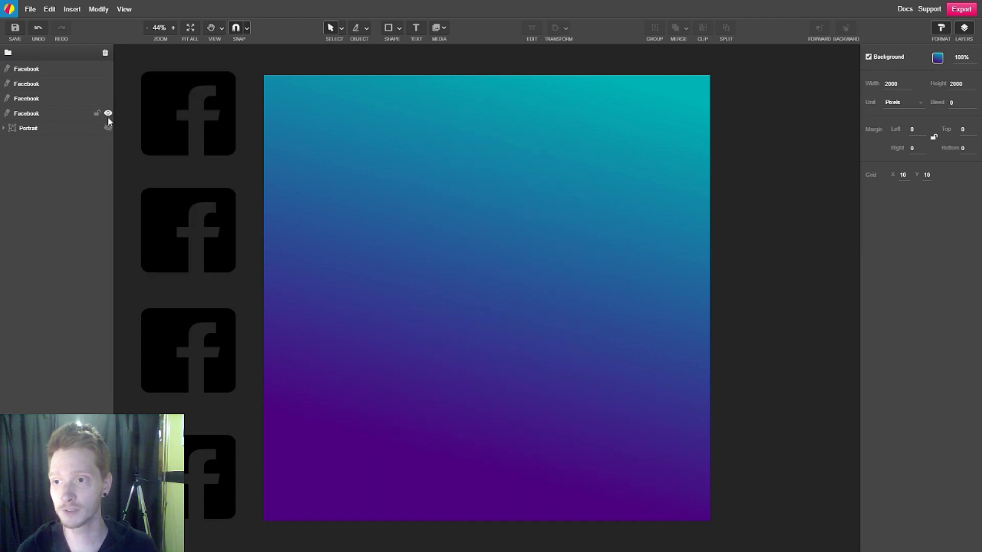
click(108, 128)
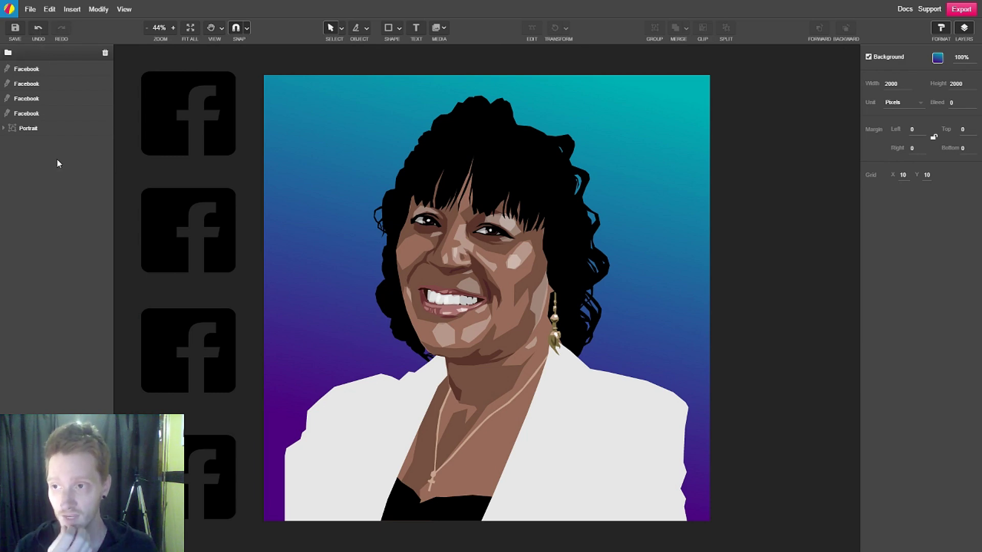
click(9, 52)
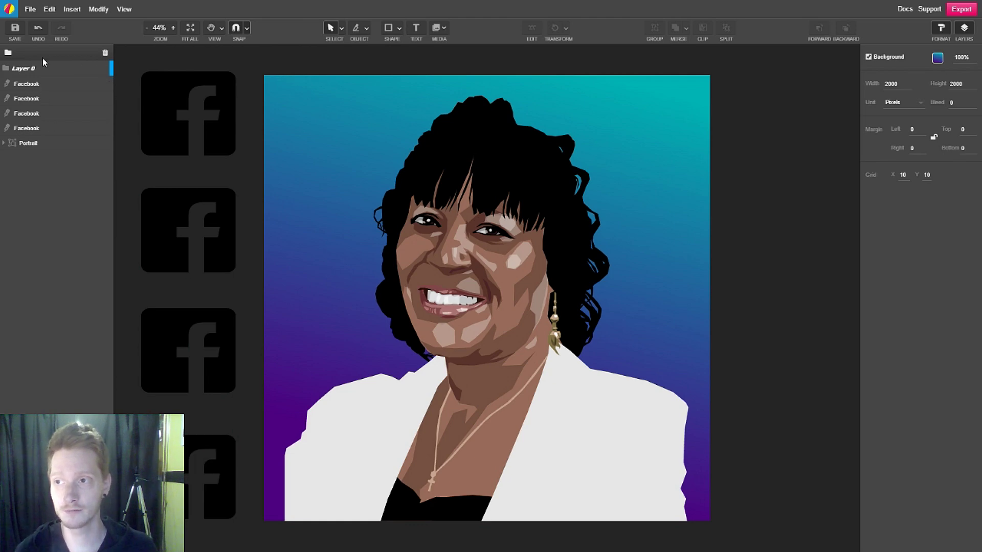
Add two more layers and move the Portrait and four Facebook icons into Layer 1
click(8, 52)
click(8, 52)
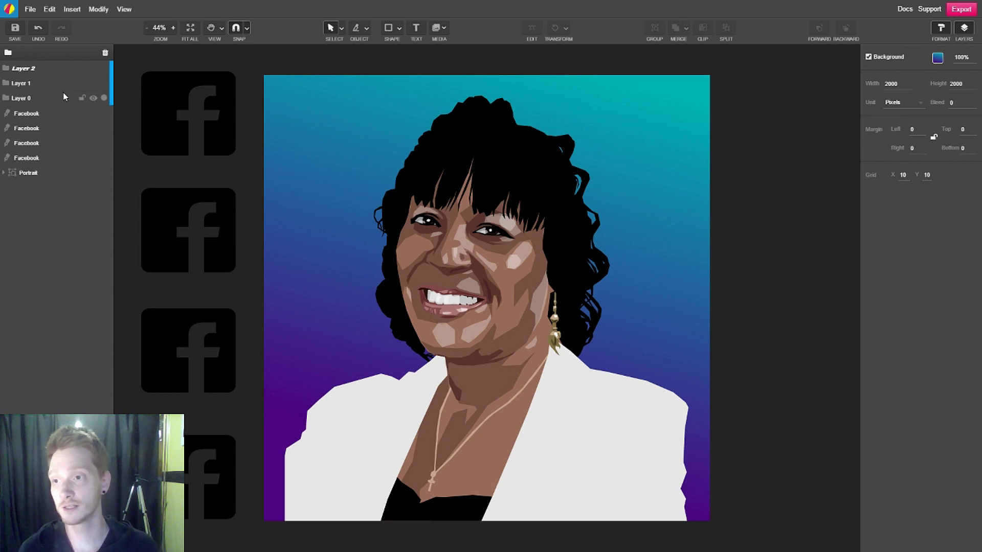
click(62, 173)
shift+click(54, 114)
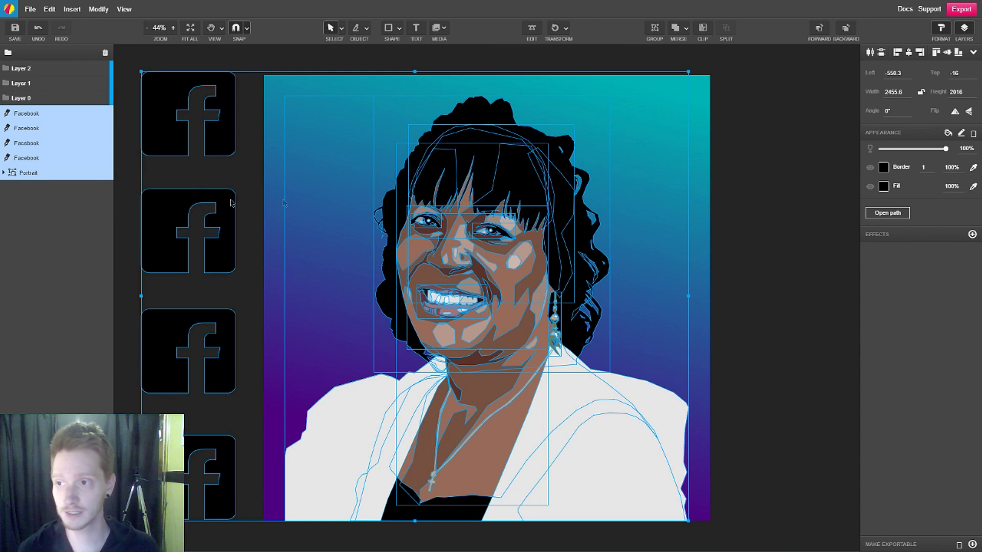
drag(54, 114, 41, 80)
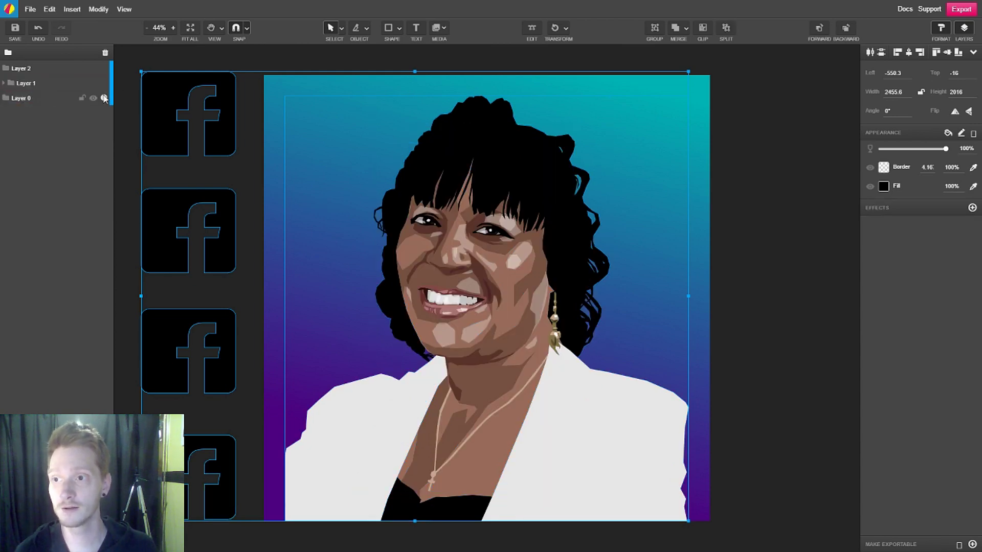
Hide and show Layer 1's contents, then undo the layer reorganisation and Layer 0
click(92, 84)
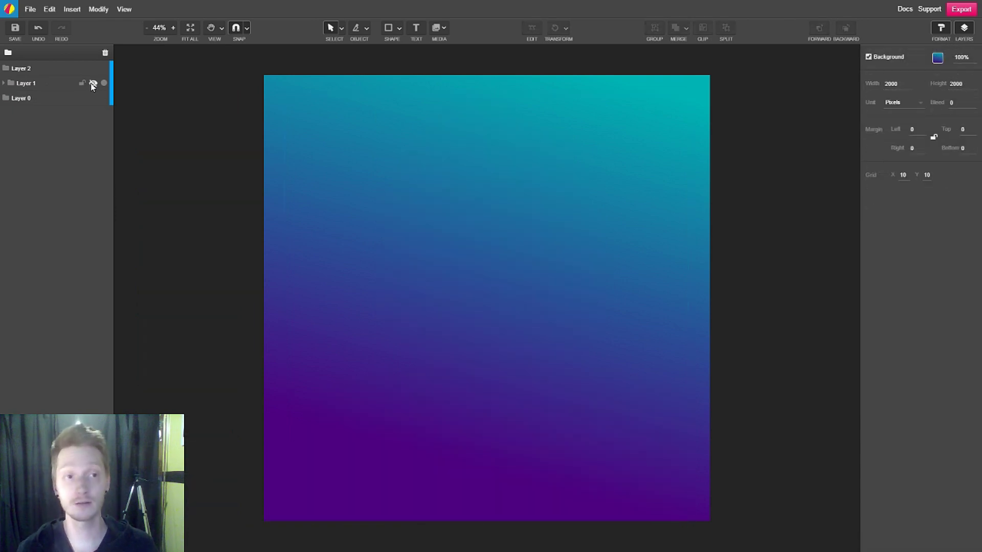
click(92, 83)
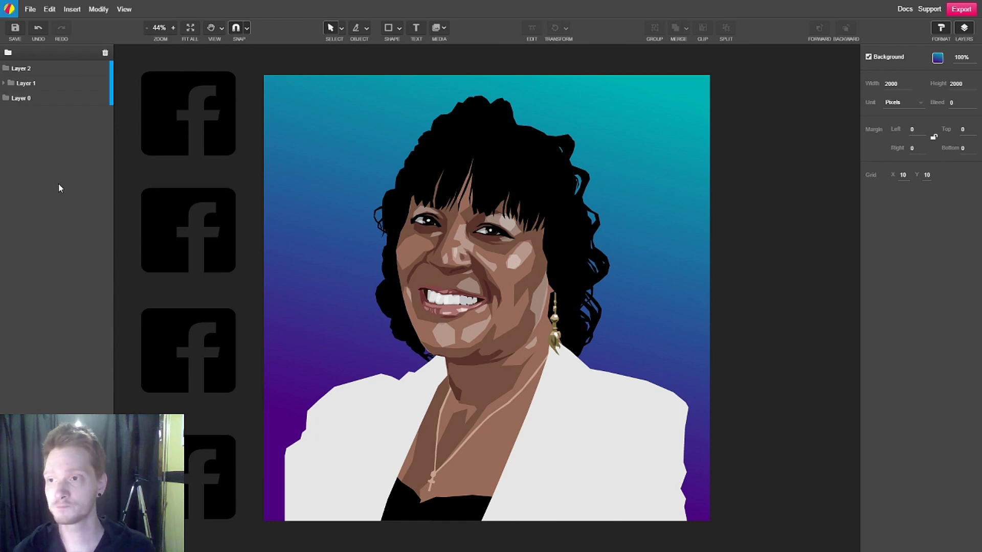
key(ctrl+z)
key(ctrl+z)
key(ctrl+z)
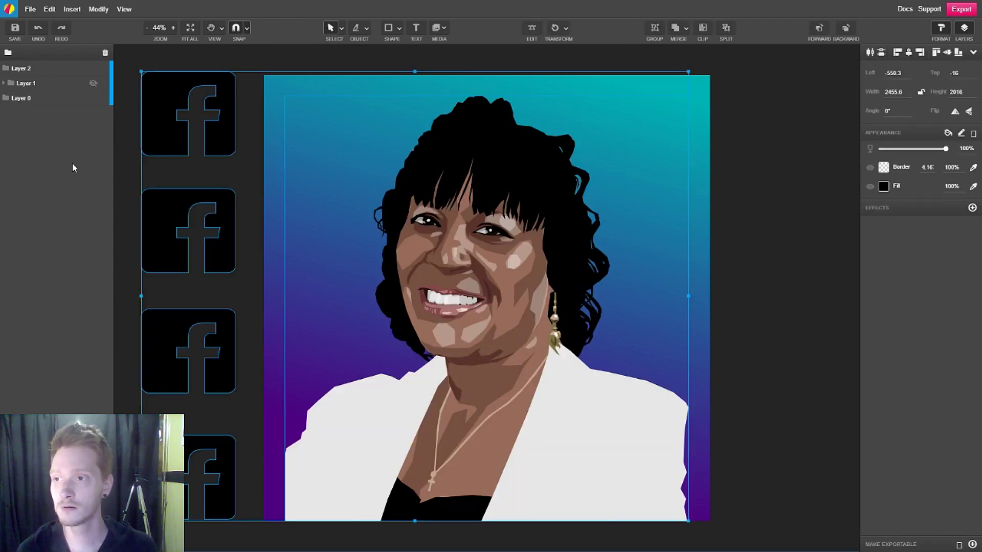
key(ctrl+z)
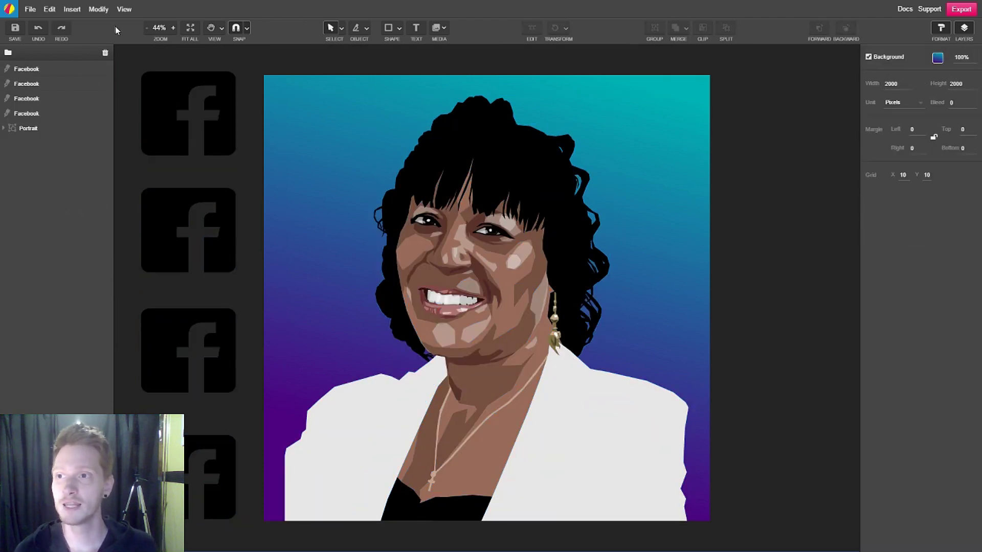
click(78, 9)
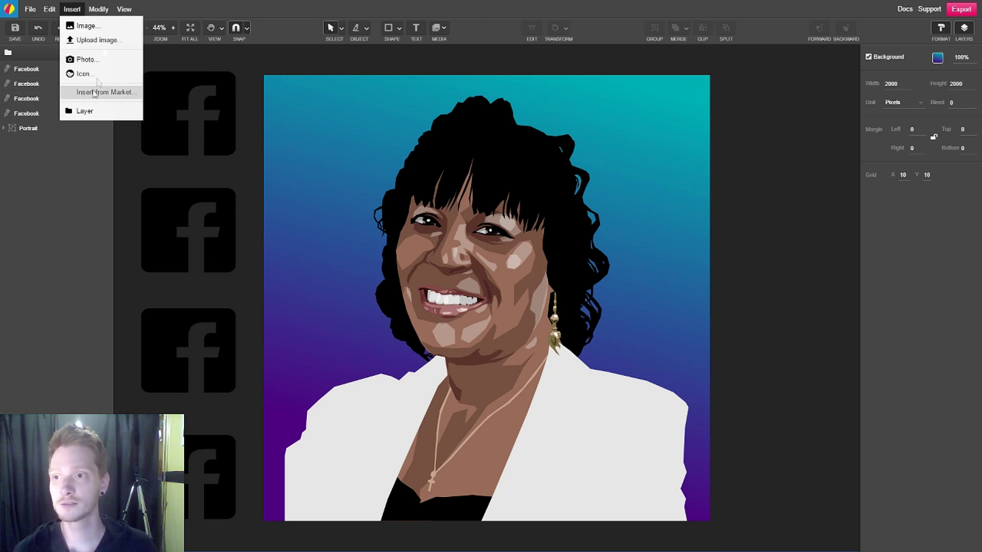
click(107, 30)
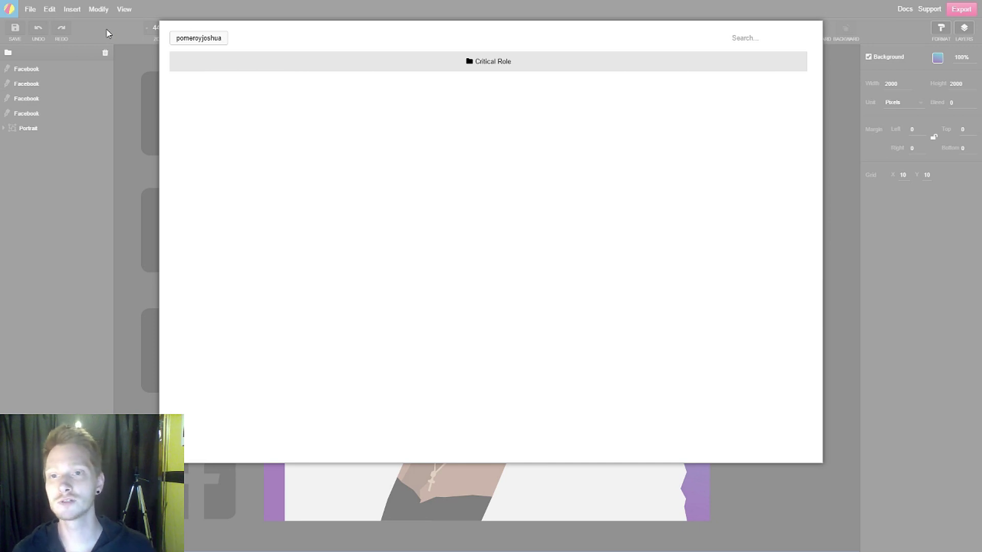
click(494, 64)
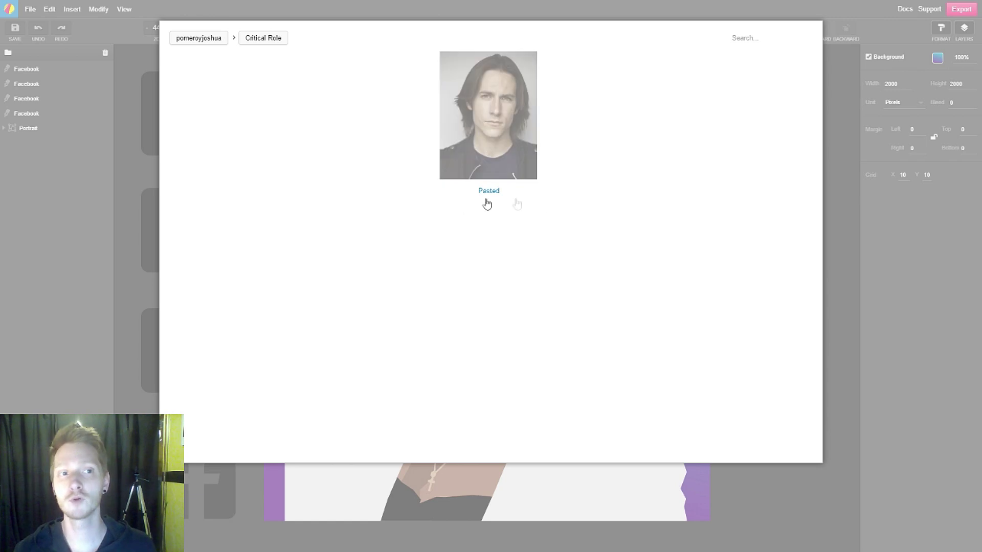
key(Escape)
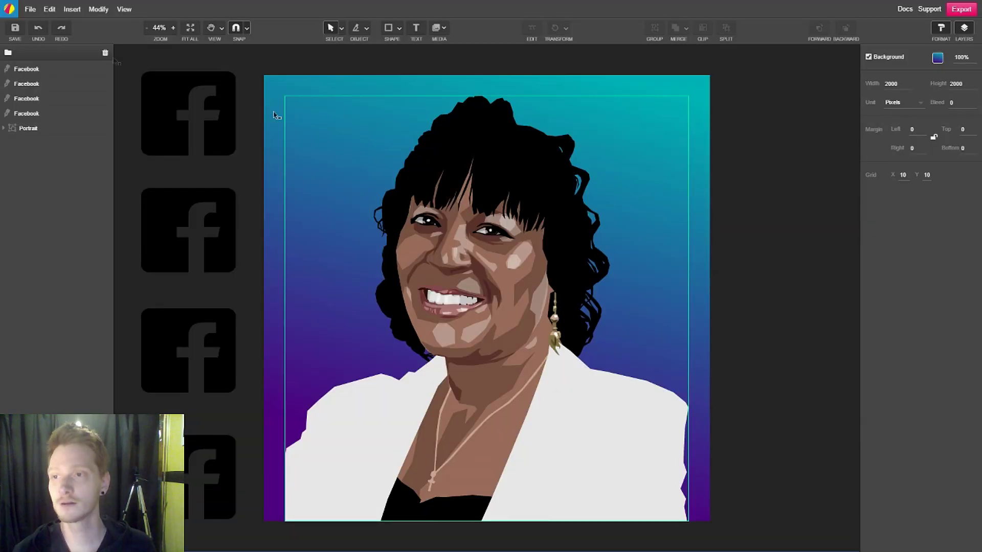
click(72, 9)
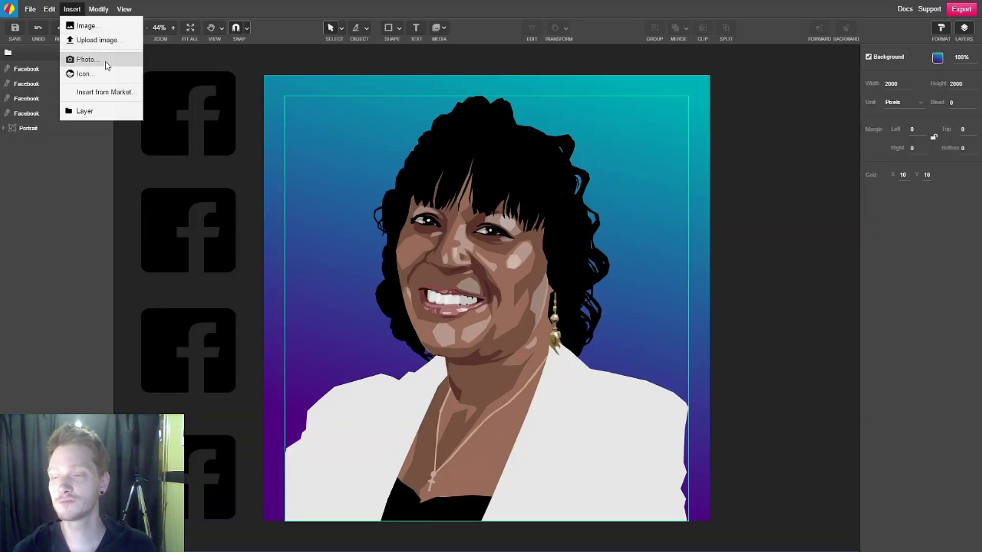
click(86, 59)
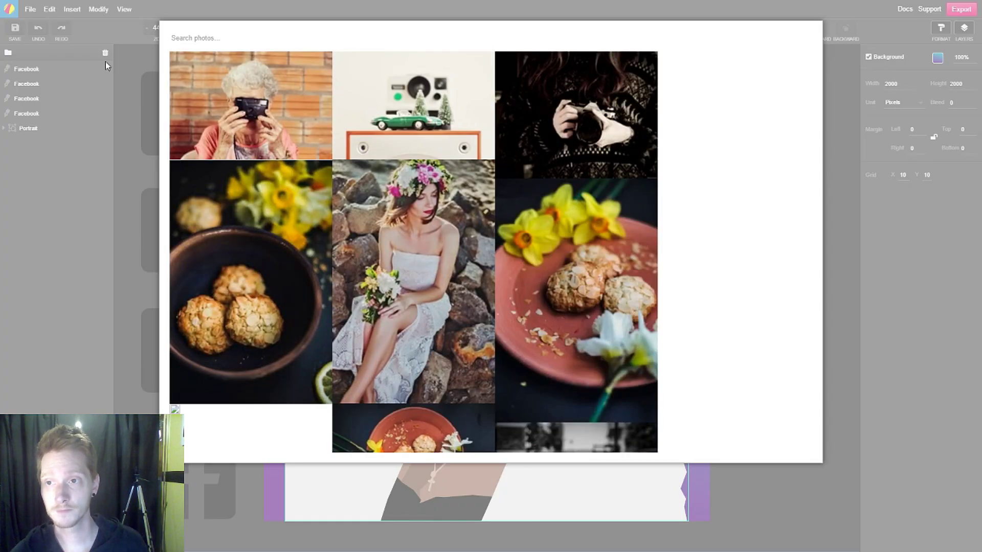
scroll(435, 141, down, 3)
scroll(436, 142, down, 5)
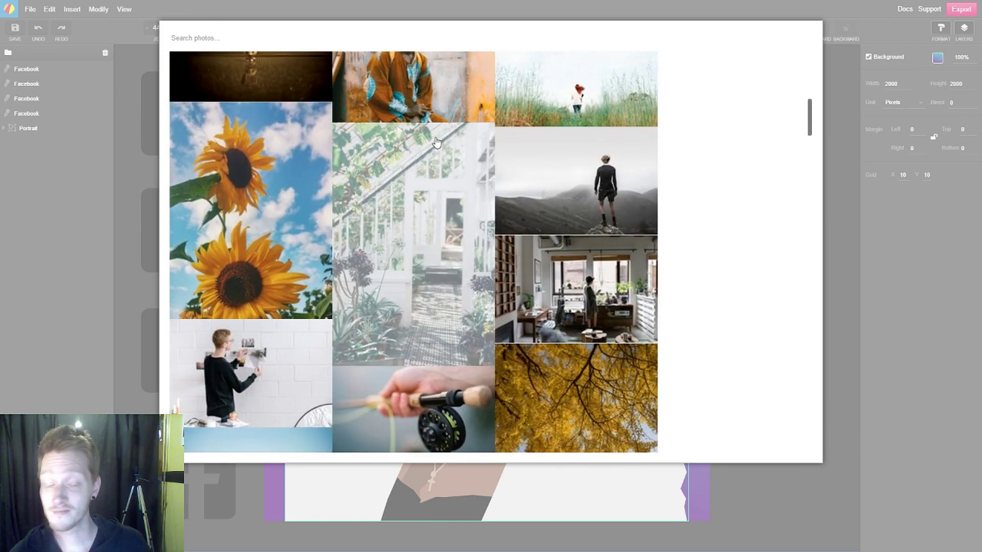
scroll(437, 143, down, 8)
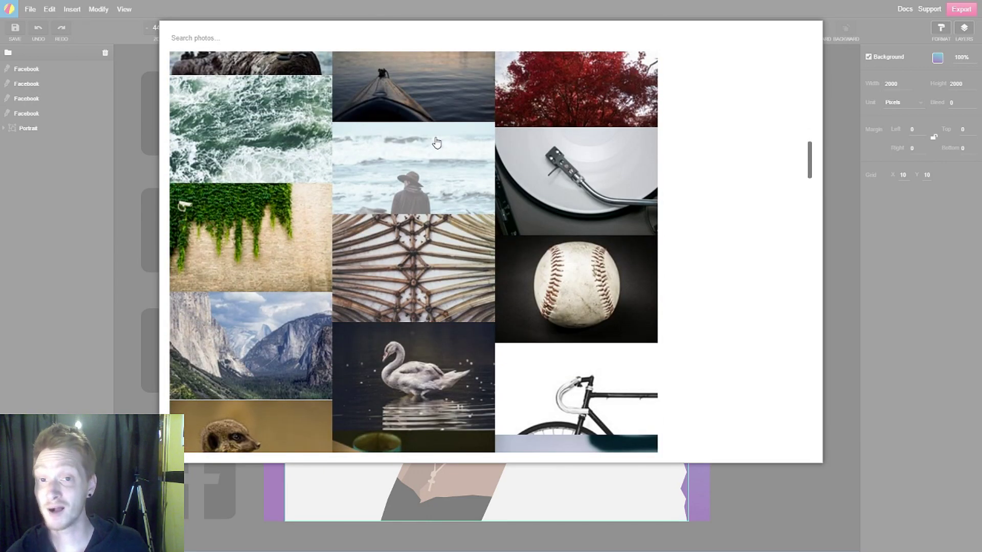
scroll(436, 143, down, 8)
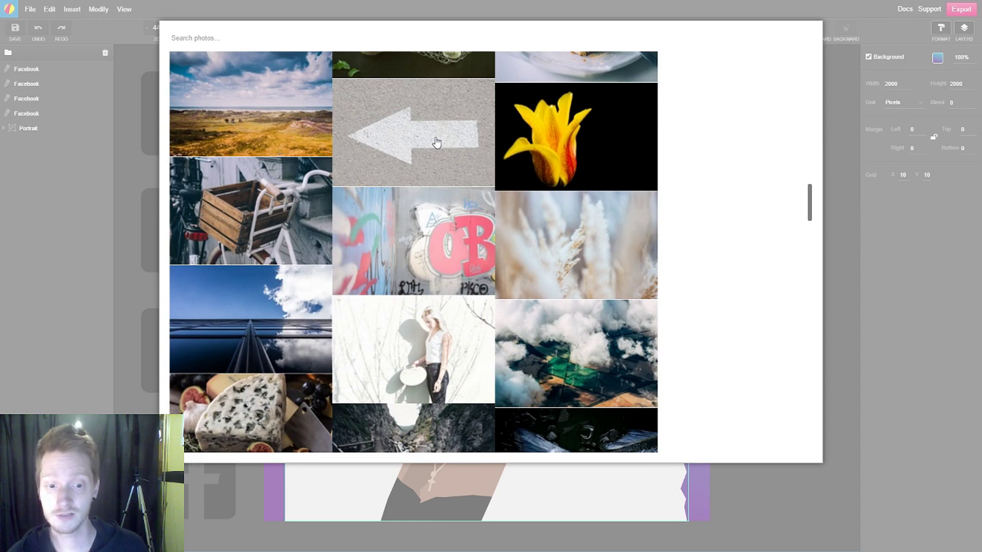
scroll(437, 142, down, 8)
scroll(436, 143, down, 8)
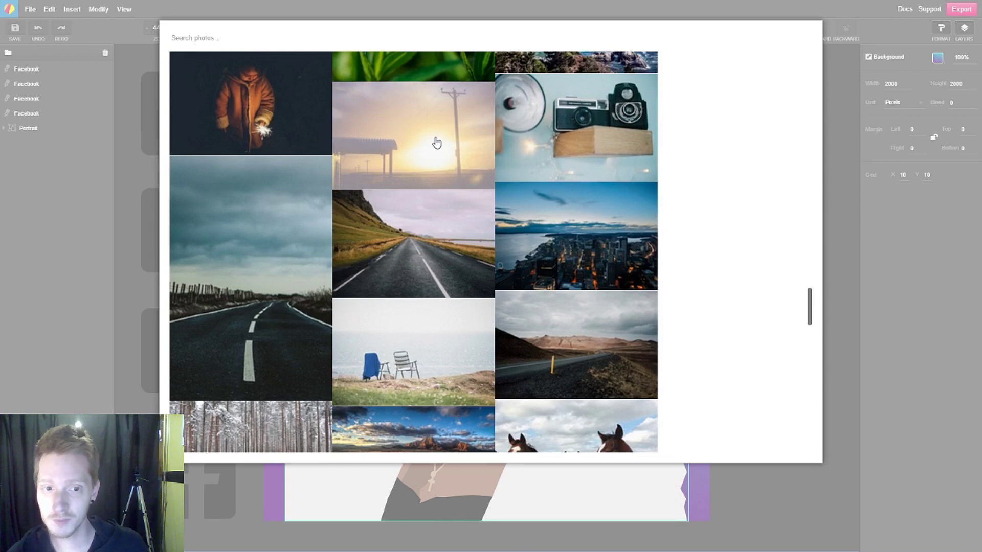
scroll(436, 143, down, 5)
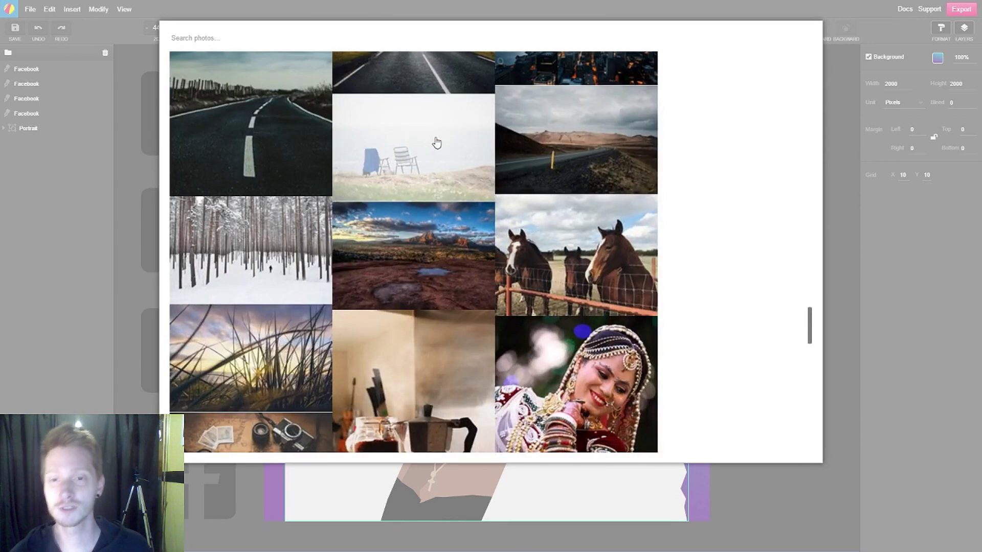
scroll(436, 142, down, 8)
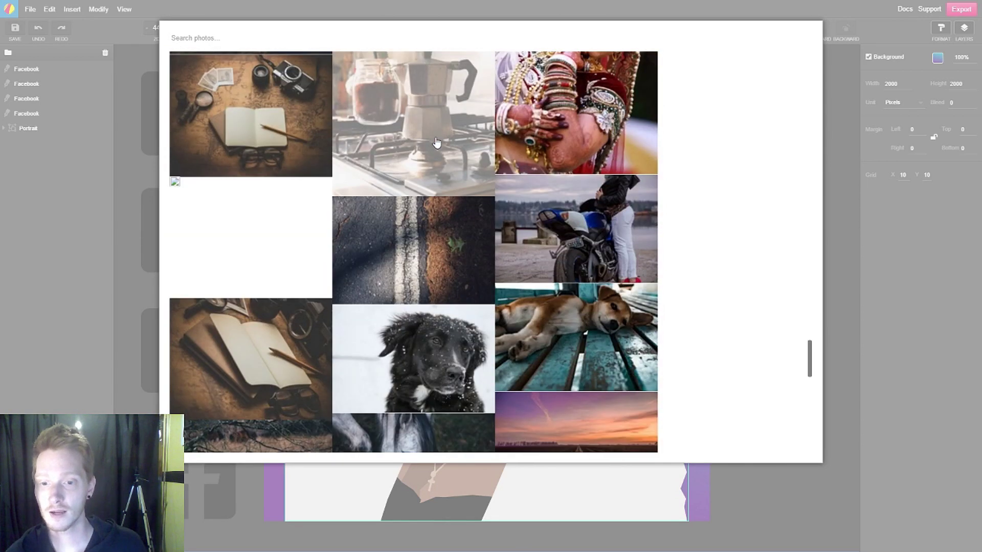
scroll(436, 142, down, 4)
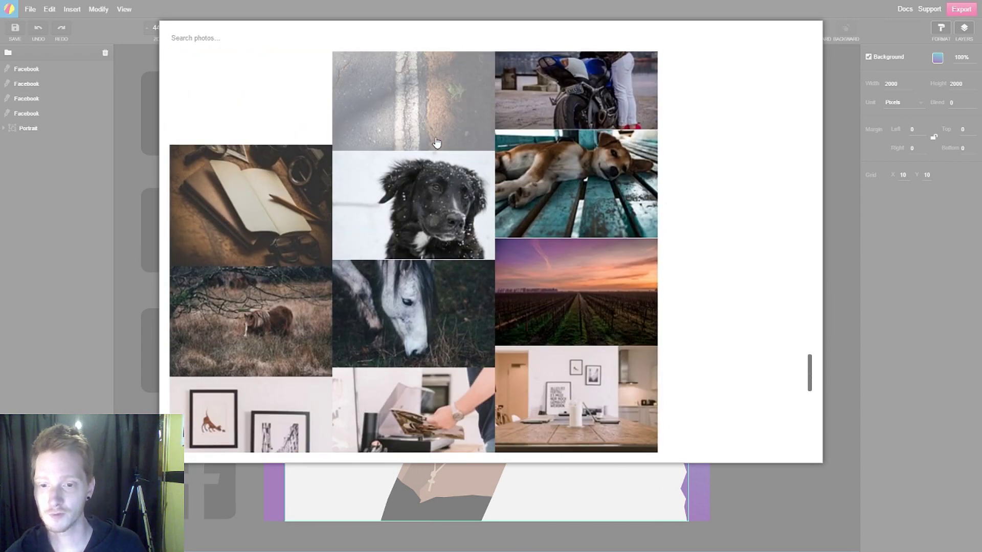
scroll(436, 143, down, 8)
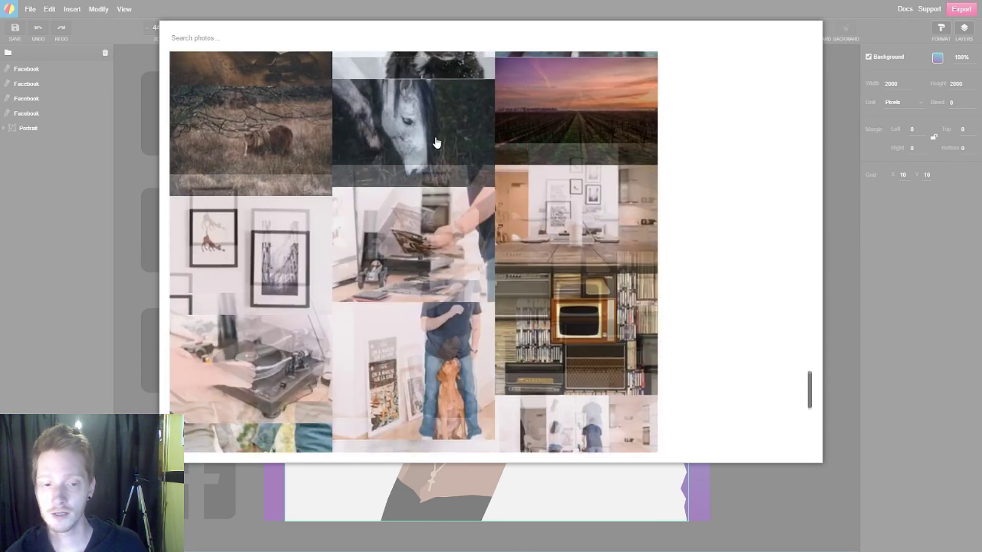
scroll(437, 142, down, 10)
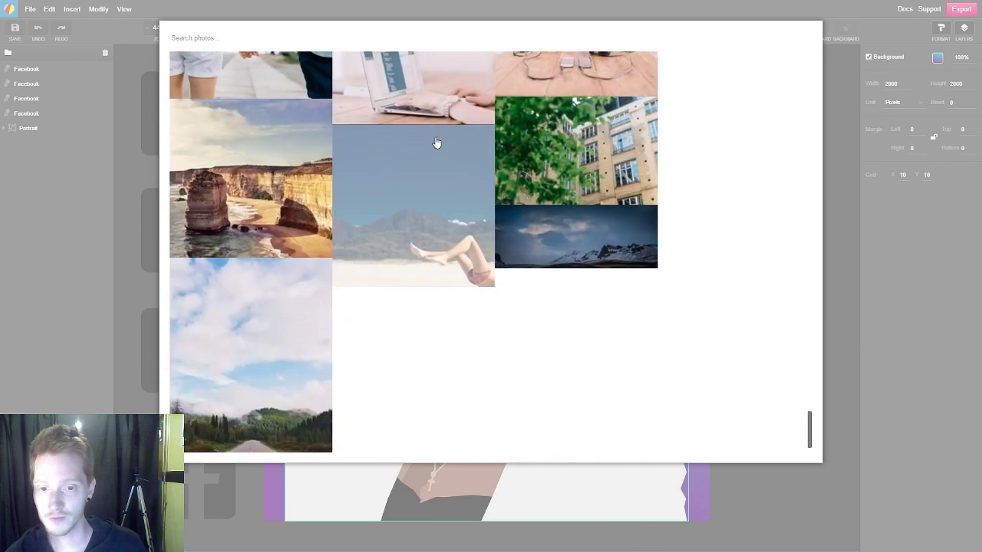
scroll(436, 142, down, 10)
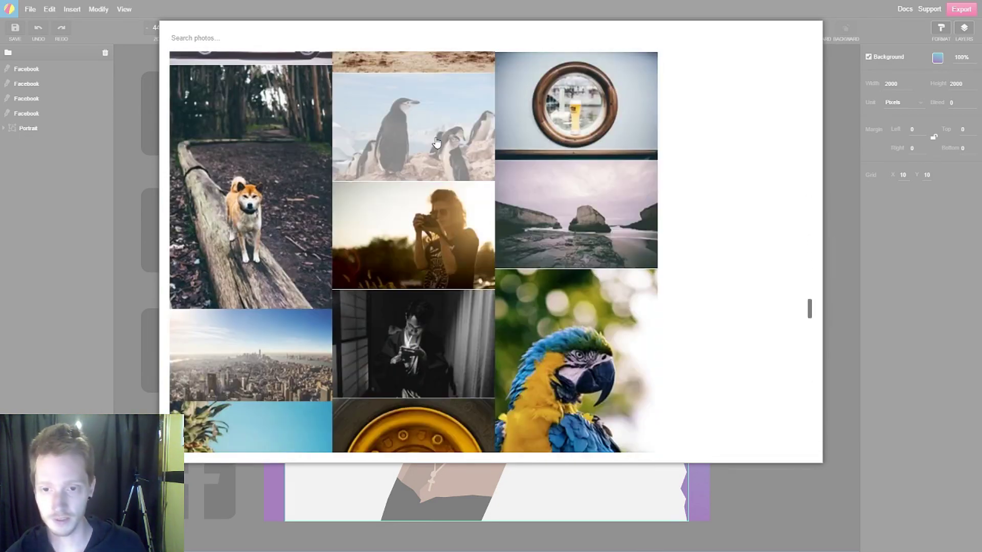
scroll(728, 158, down, 5)
scroll(727, 148, up, 10)
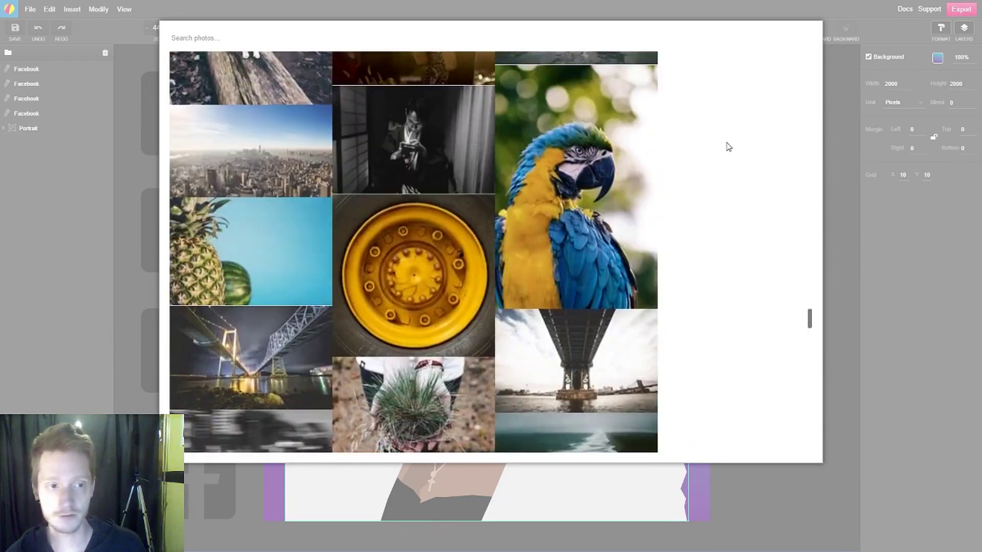
drag(815, 302, 800, 53)
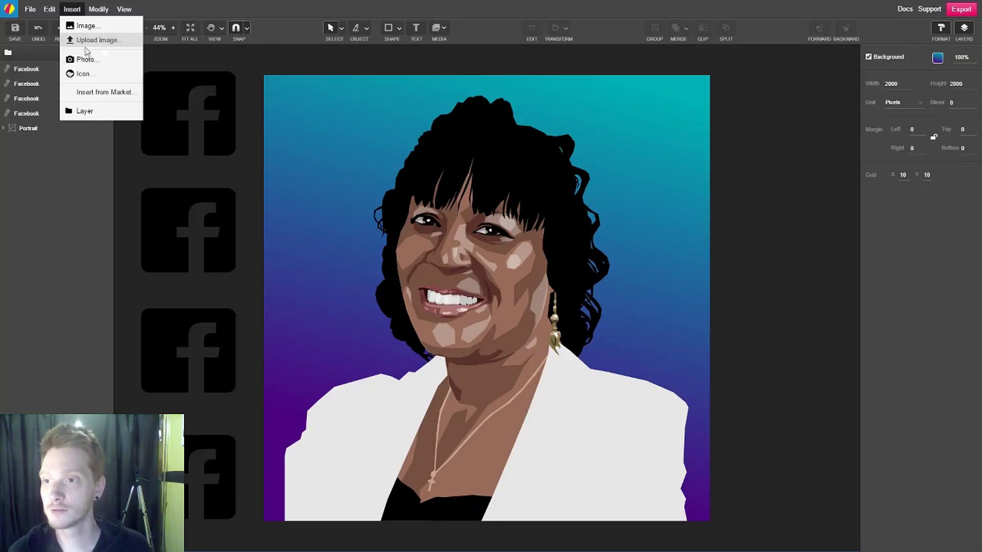
click(104, 93)
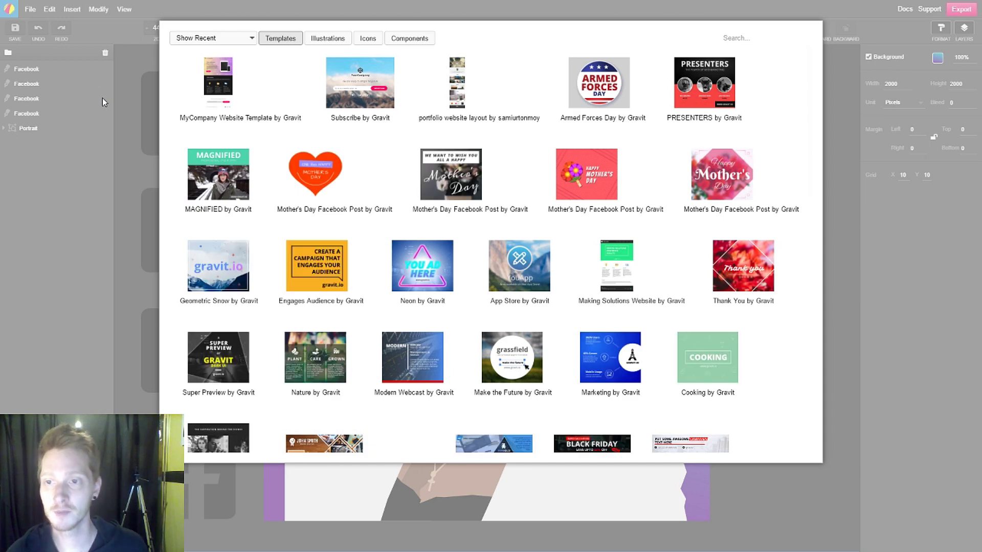
click(330, 45)
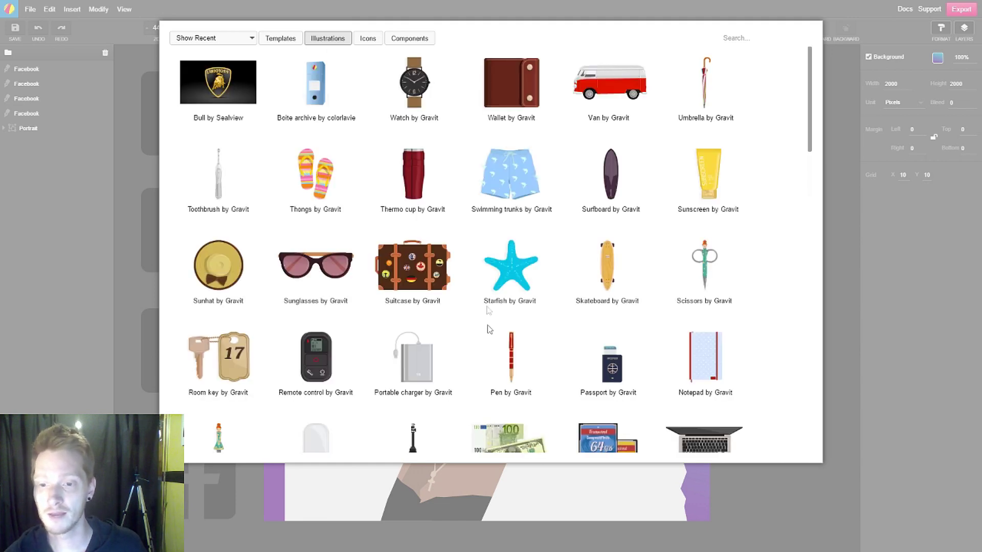
mouse_move(452, 338)
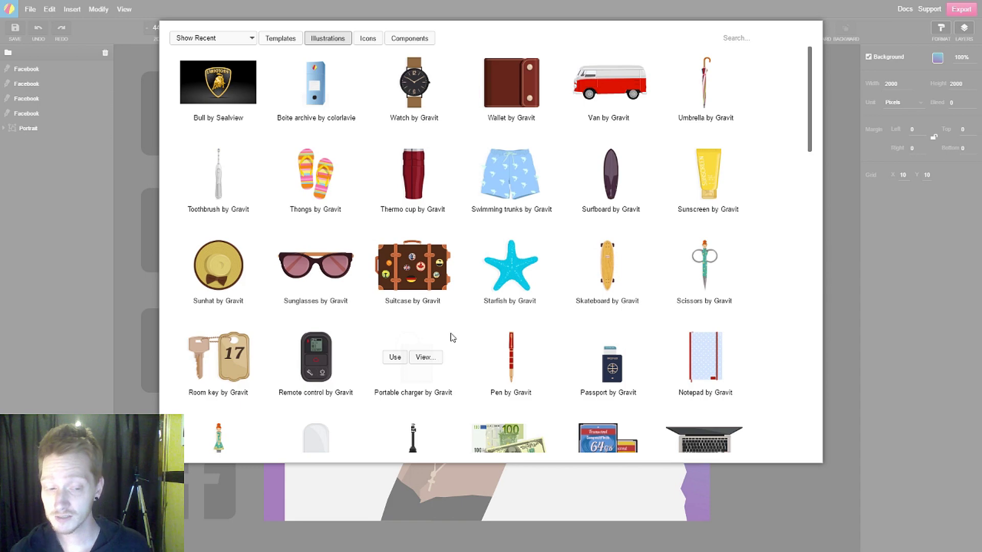
scroll(450, 339, down, 3)
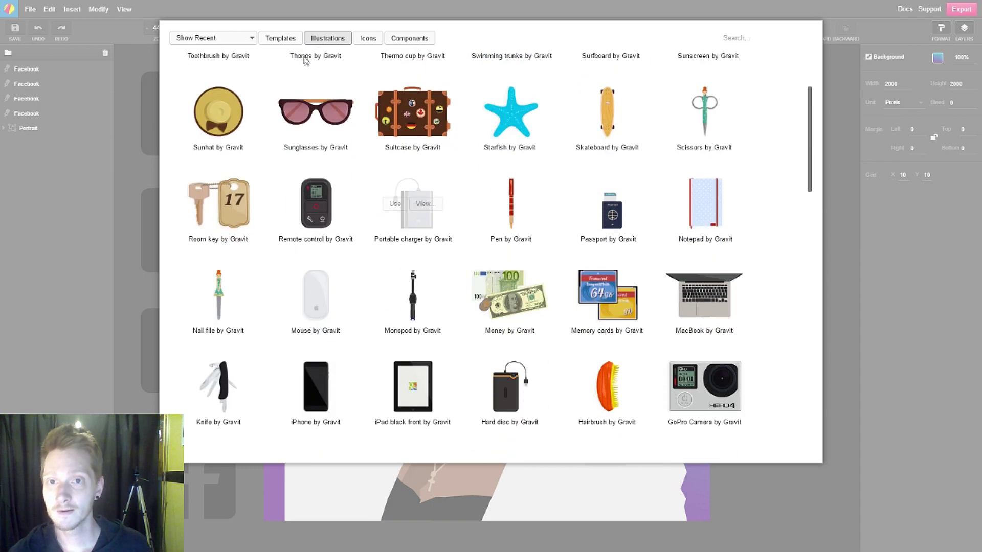
click(368, 39)
click(412, 39)
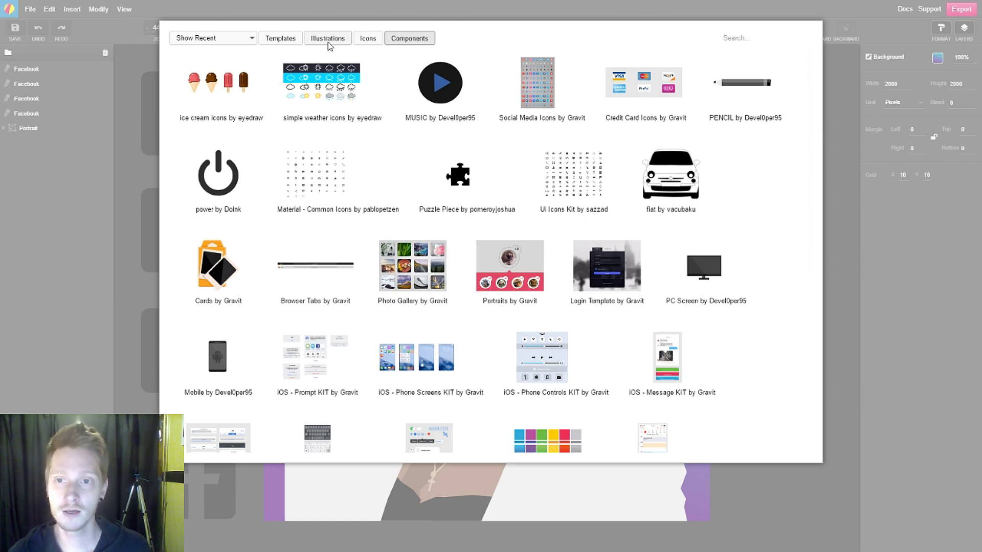
click(327, 41)
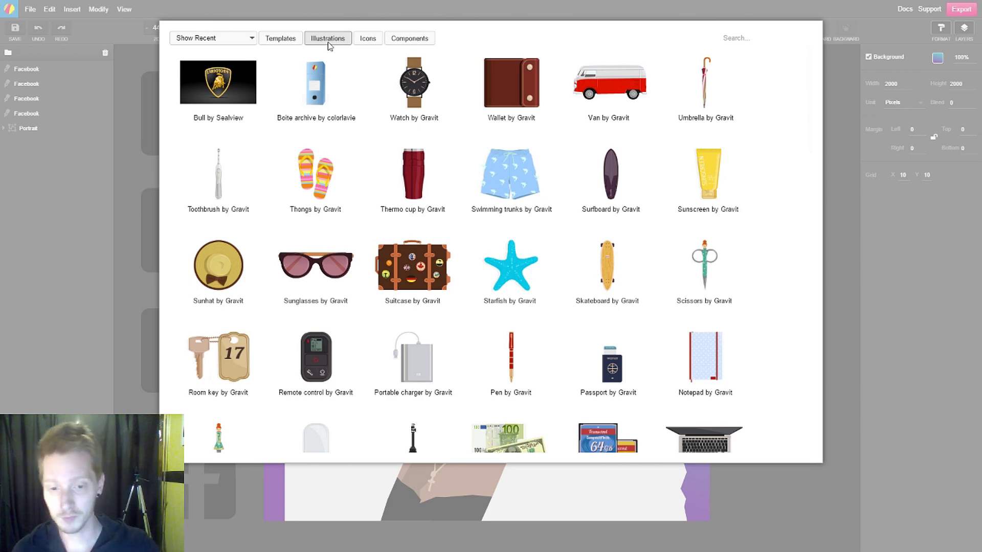
key(Escape)
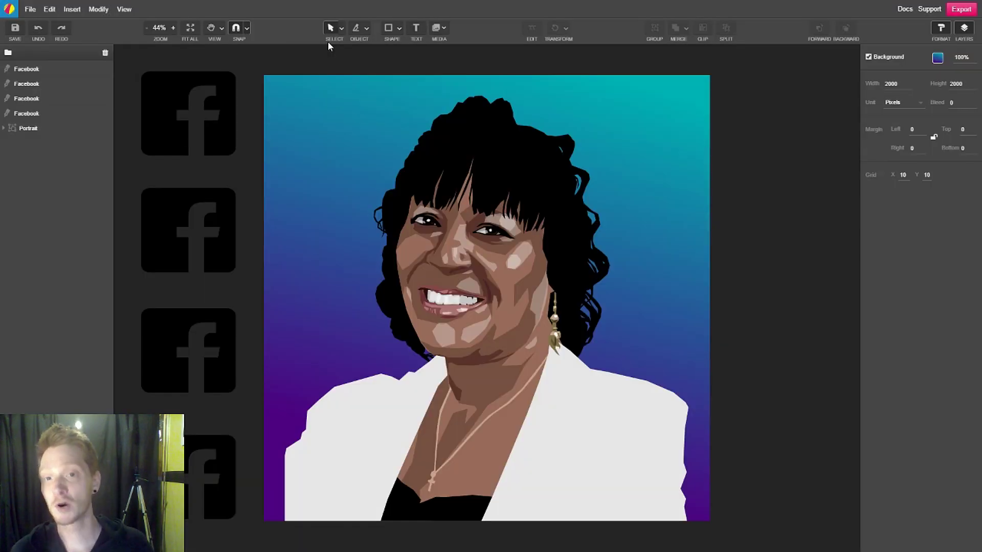
click(71, 9)
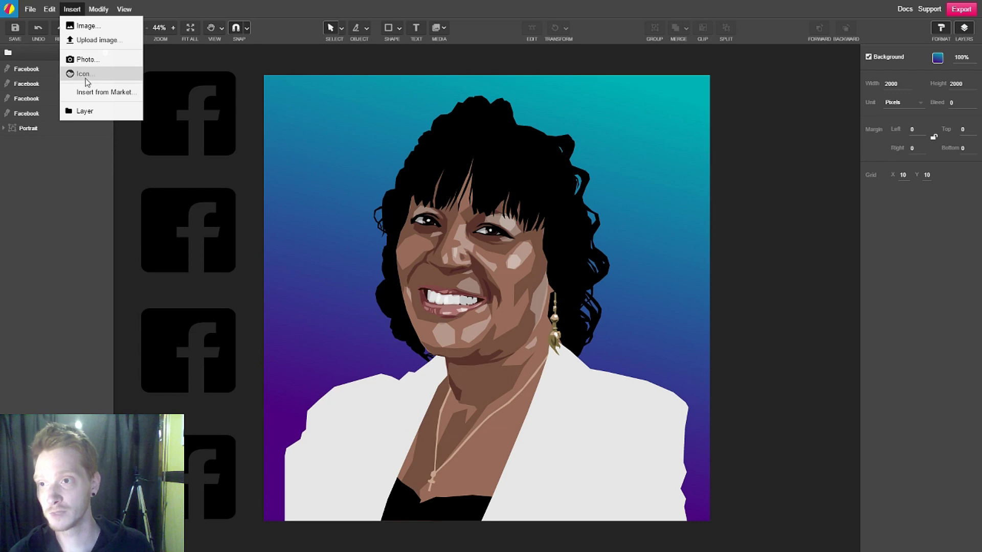
click(99, 10)
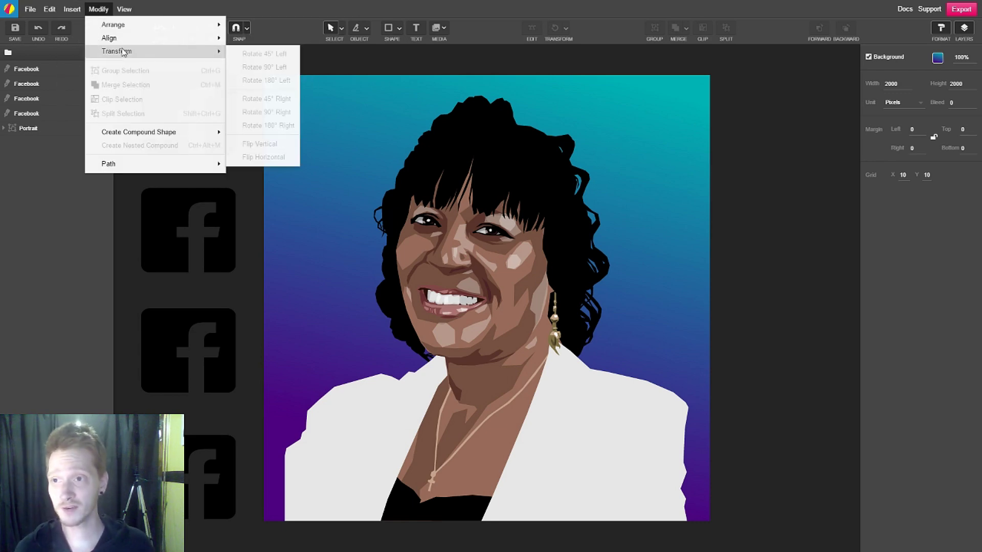
mouse_move(131, 21)
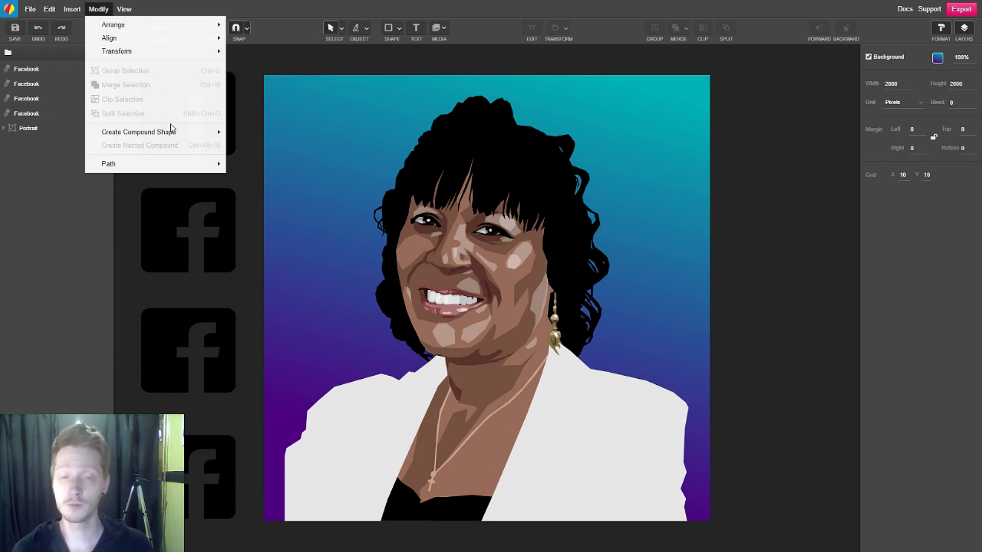
click(125, 9)
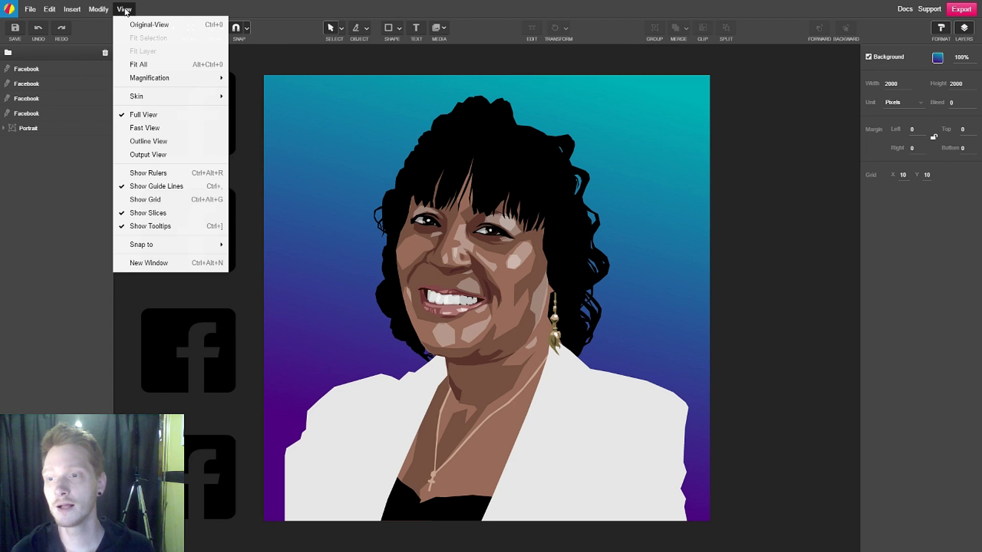
mouse_move(214, 95)
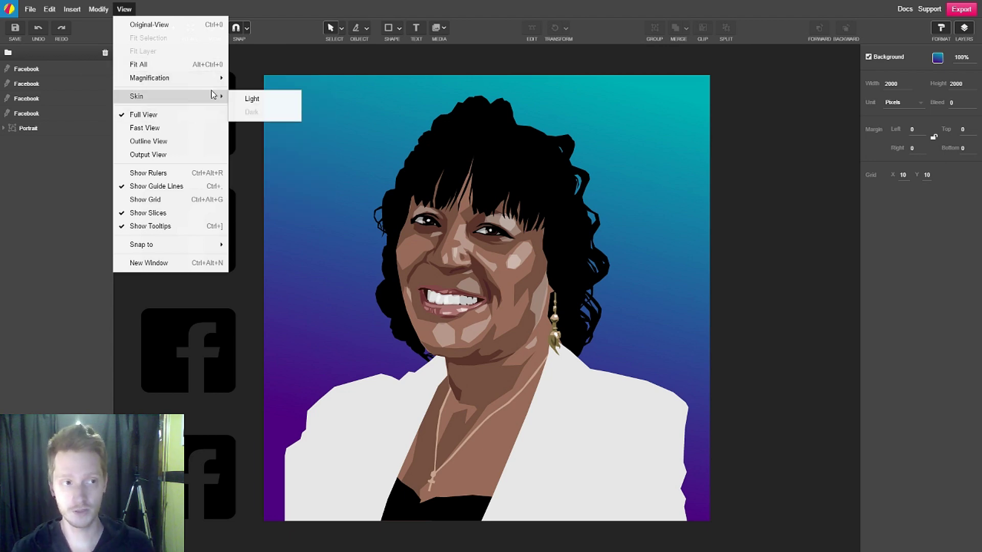
click(284, 99)
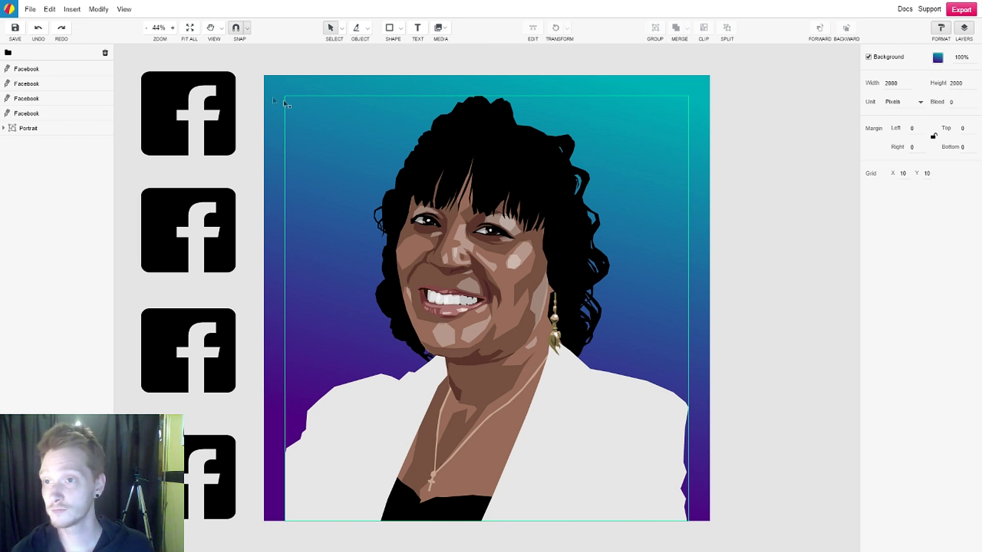
click(124, 10)
mouse_move(160, 95)
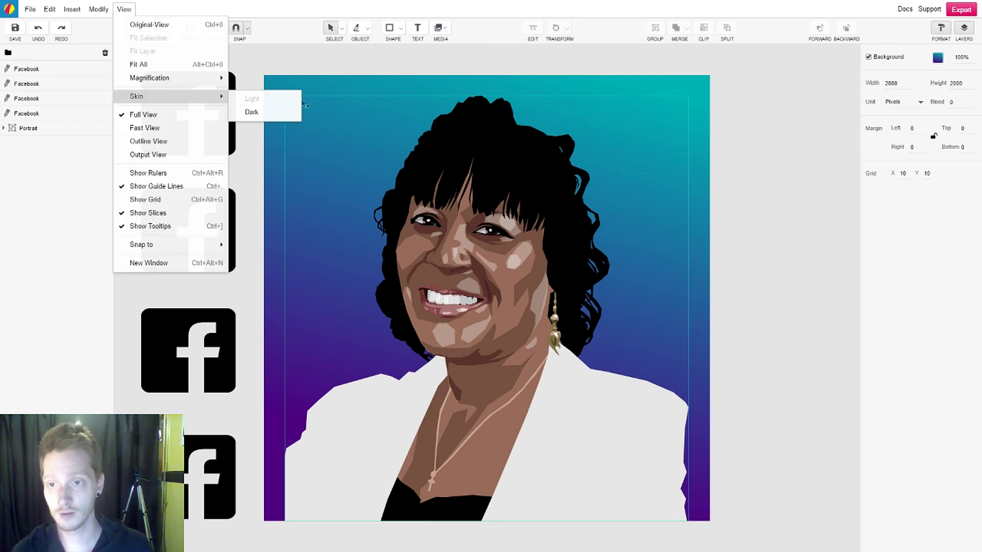
click(276, 118)
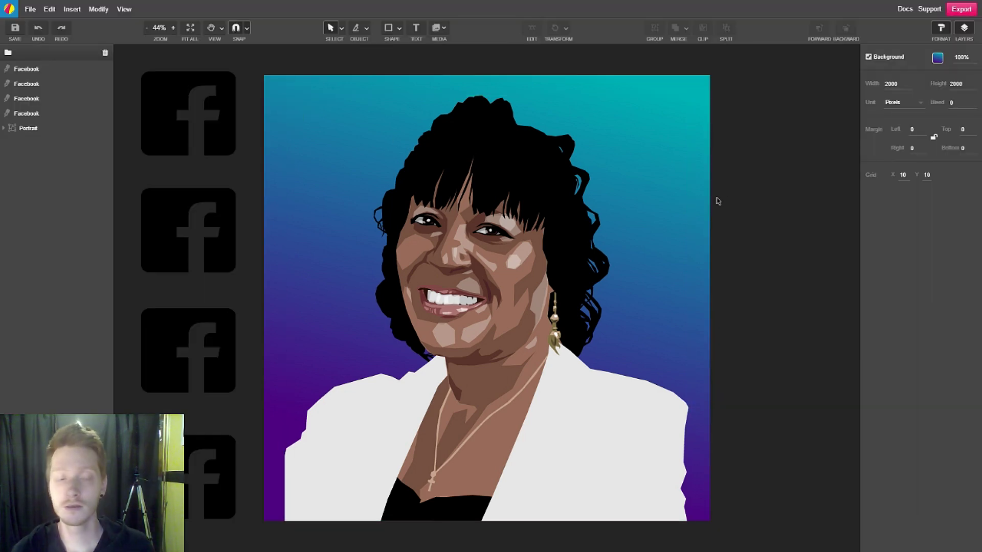
drag(129, 91, 225, 469)
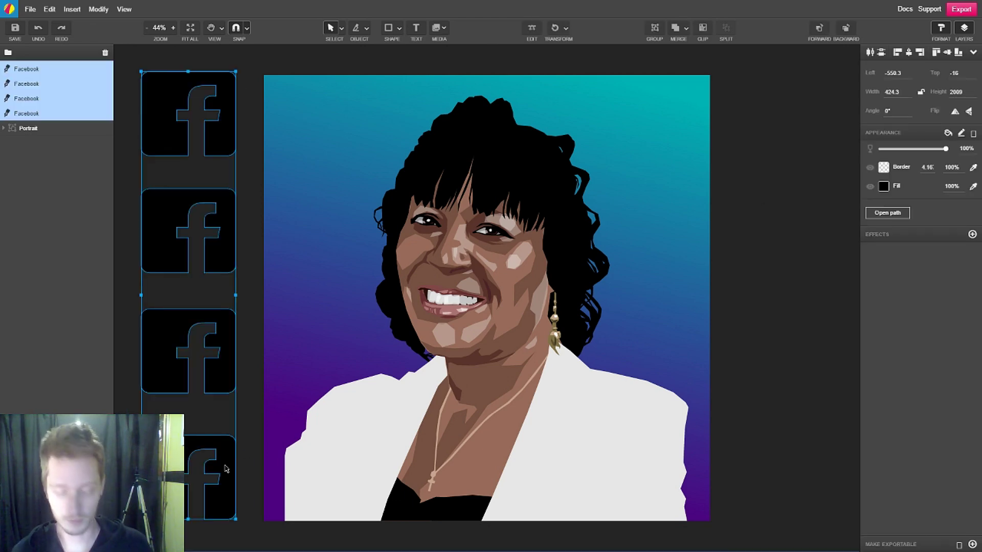
Delete the four selected Facebook icons beside the canvas
key(Delete)
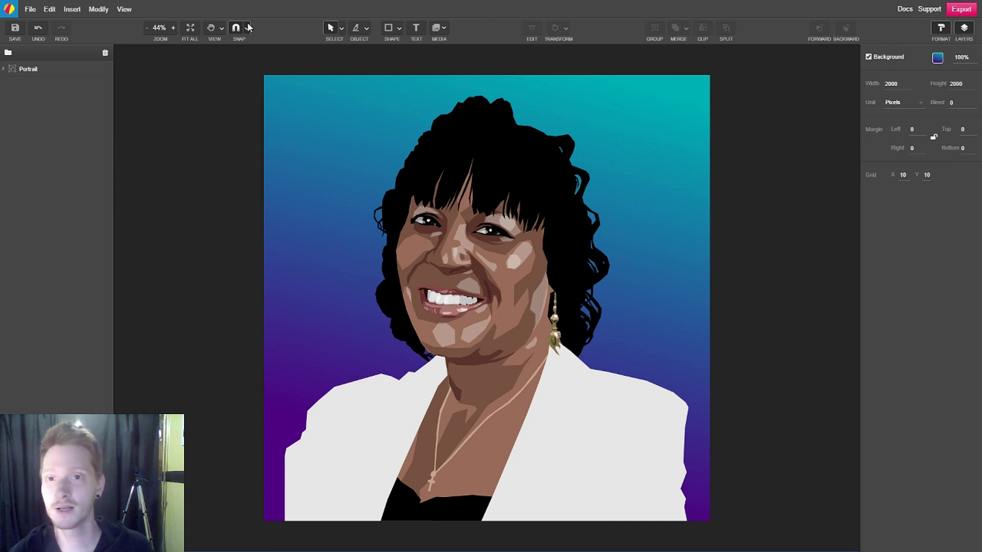
Look through the Select, Knife and Shape tool dropdowns, then choose the Text tool
click(341, 28)
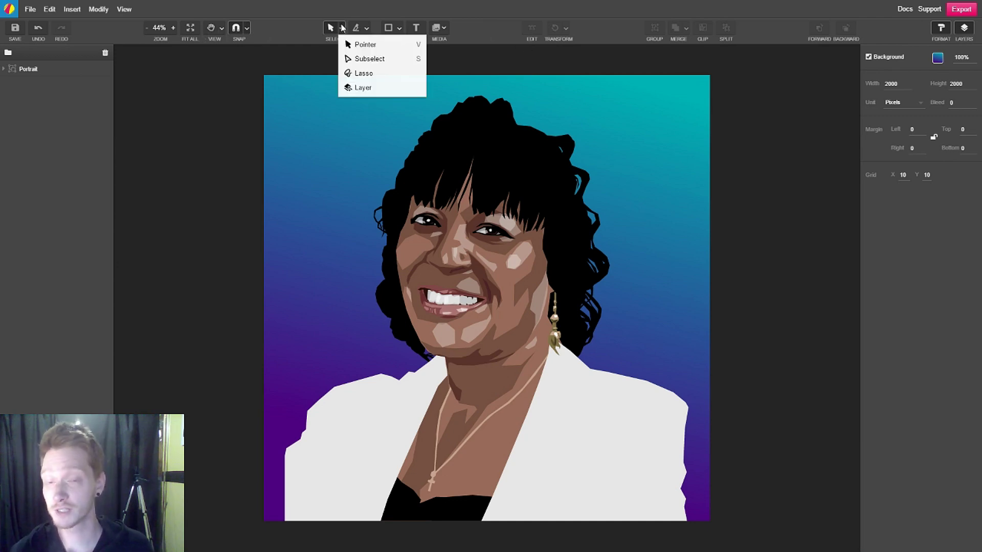
click(367, 29)
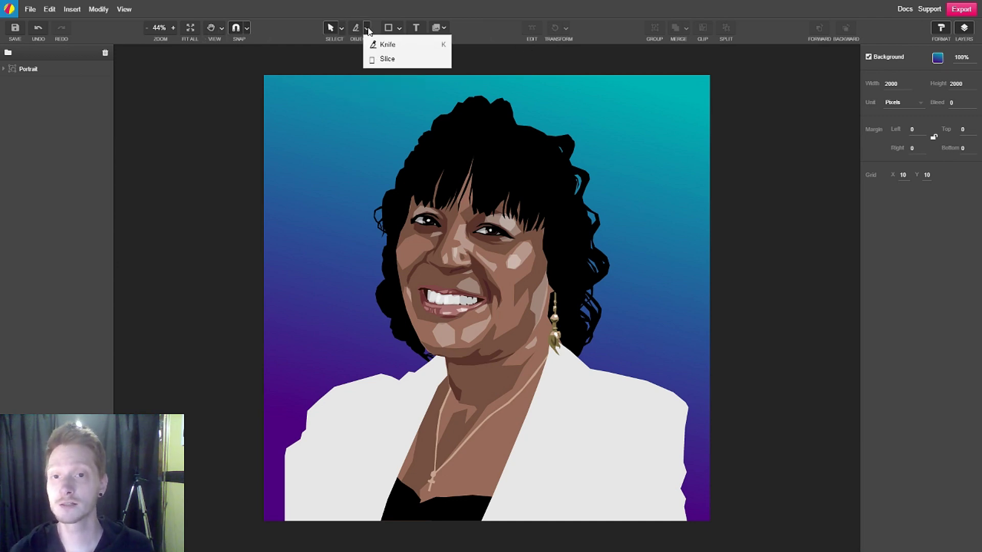
click(400, 29)
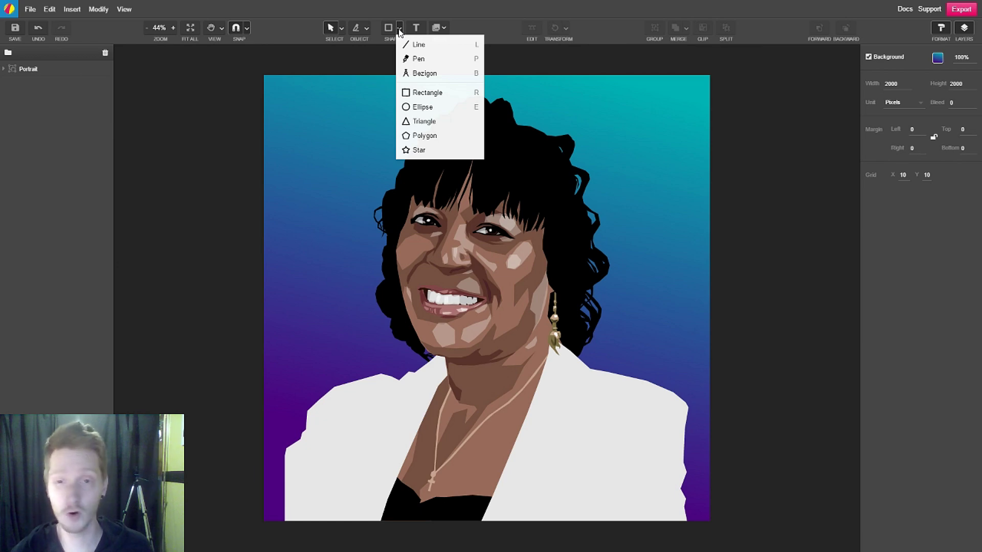
click(418, 31)
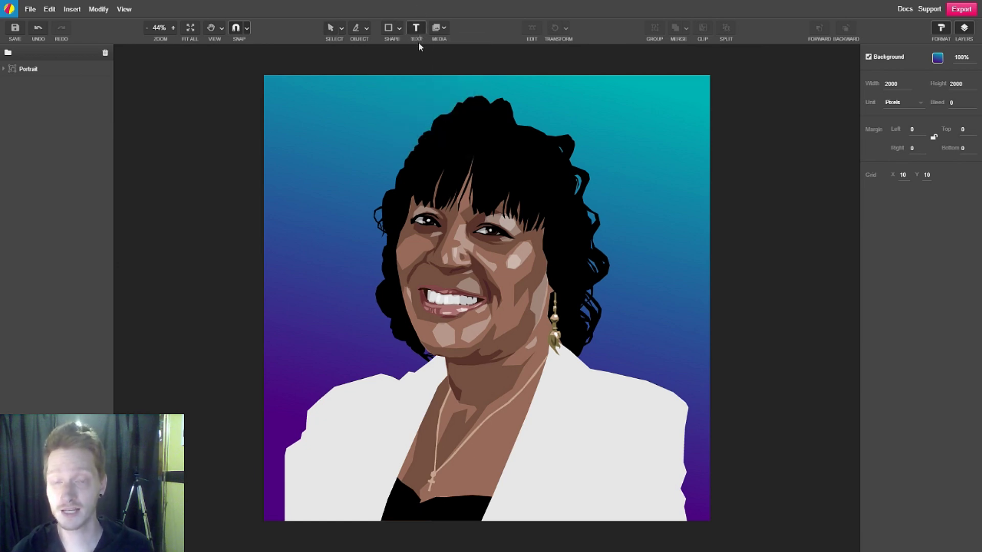
click(295, 138)
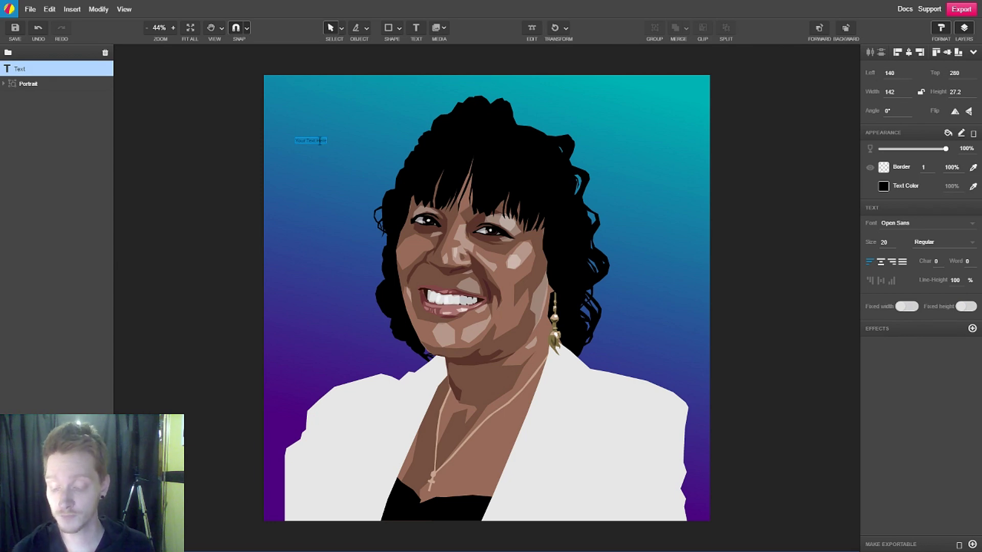
key(Escape)
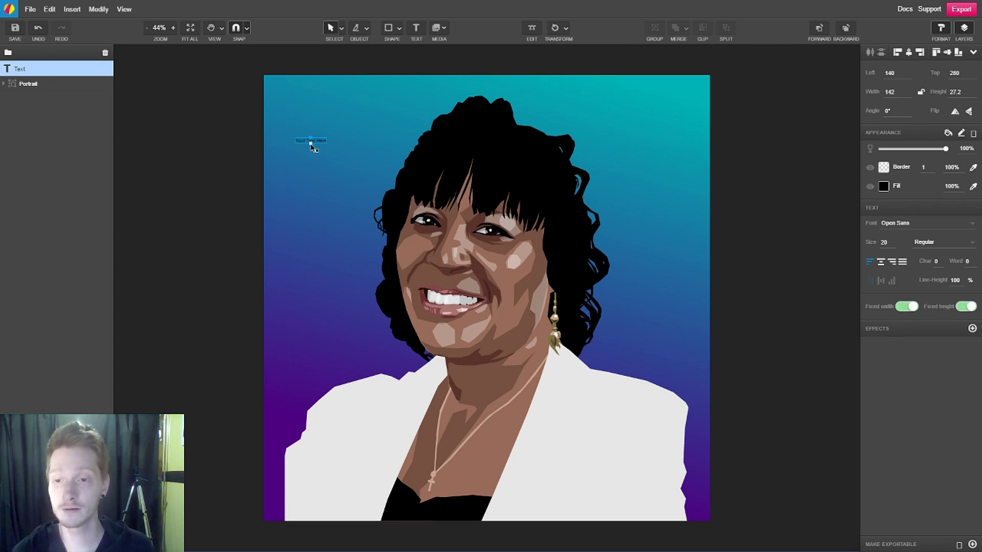
key(Delete)
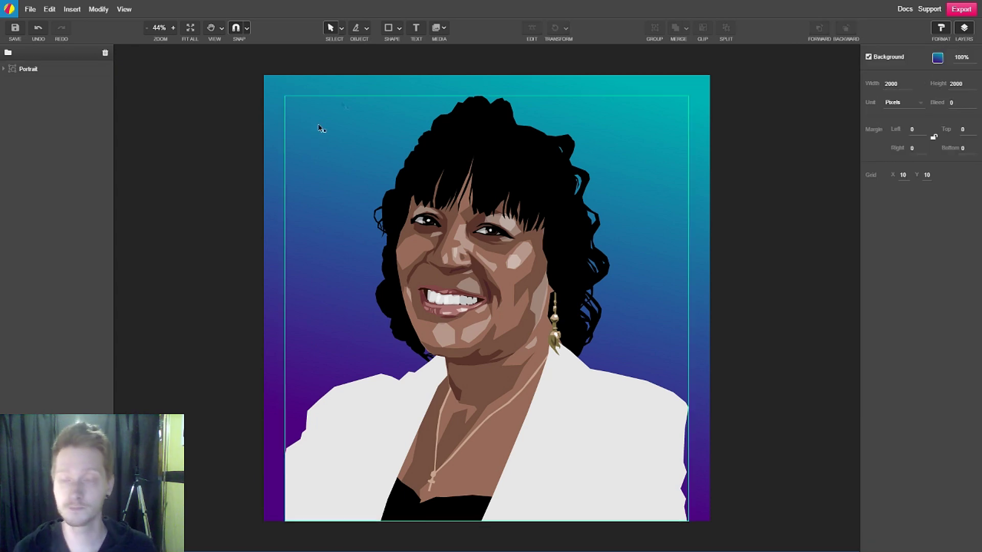
click(415, 32)
drag(282, 110, 373, 256)
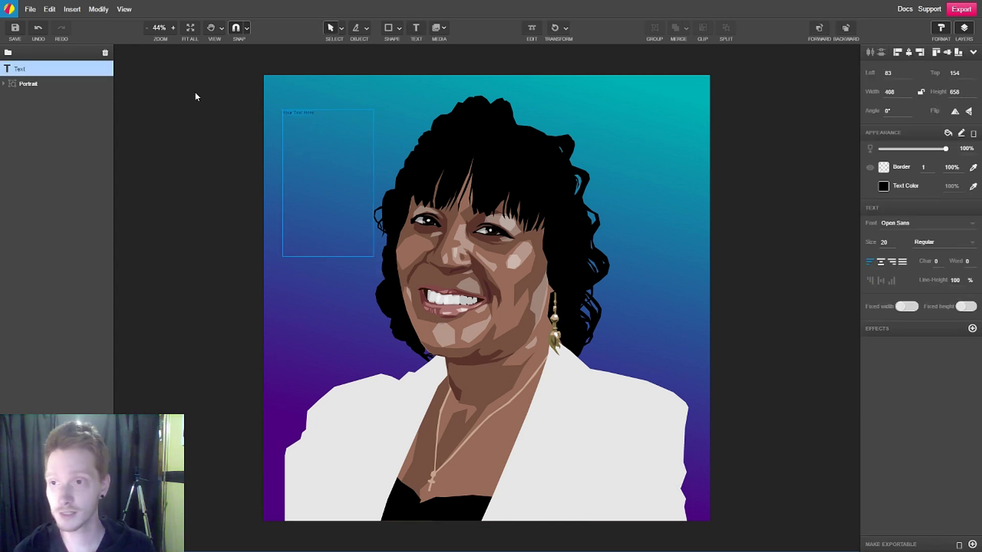
key(Escape)
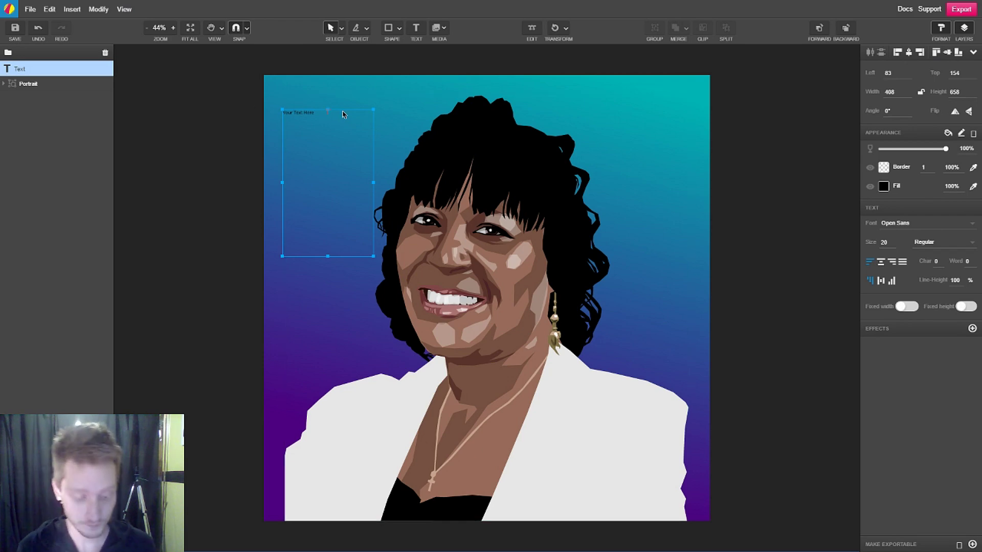
key(Delete)
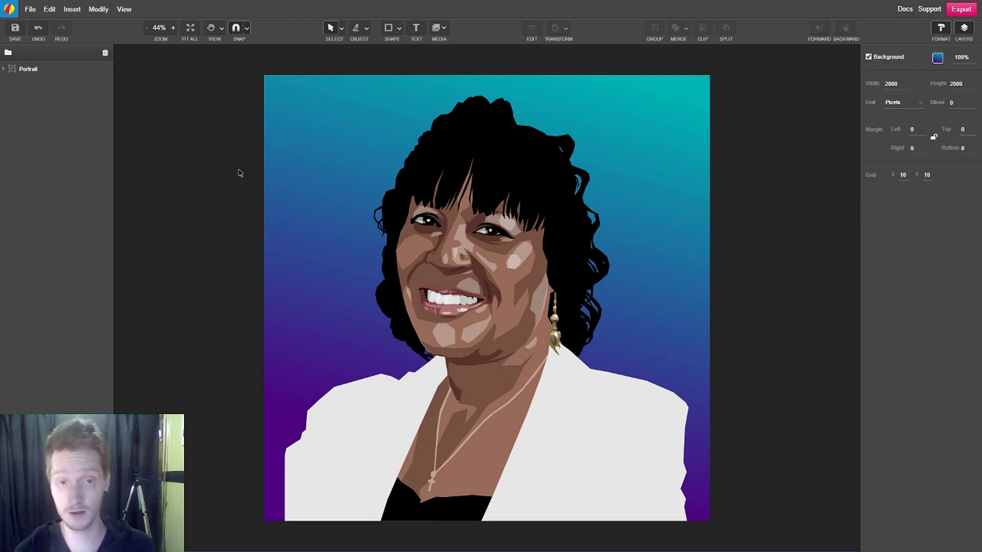
click(445, 28)
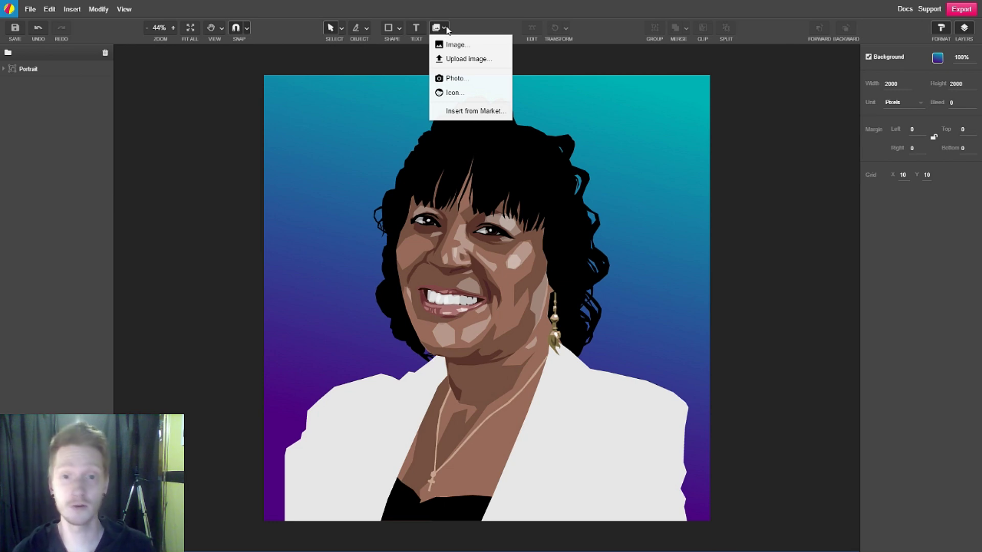
click(446, 29)
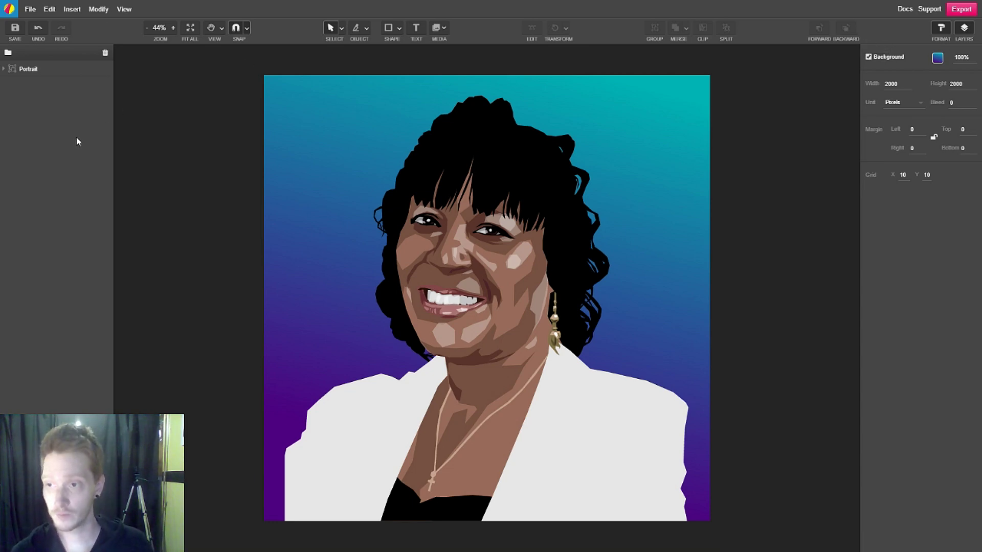
click(965, 28)
click(967, 30)
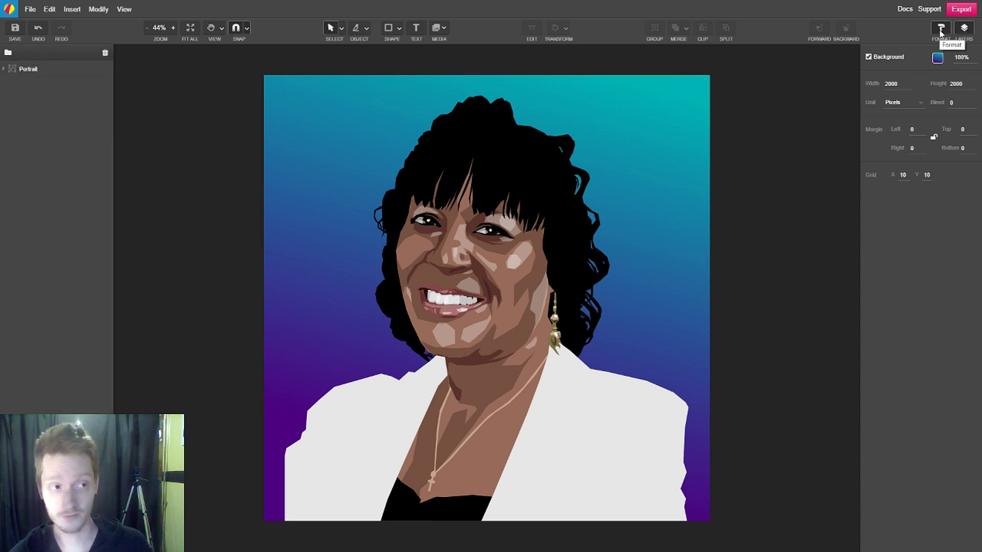
click(943, 30)
click(946, 29)
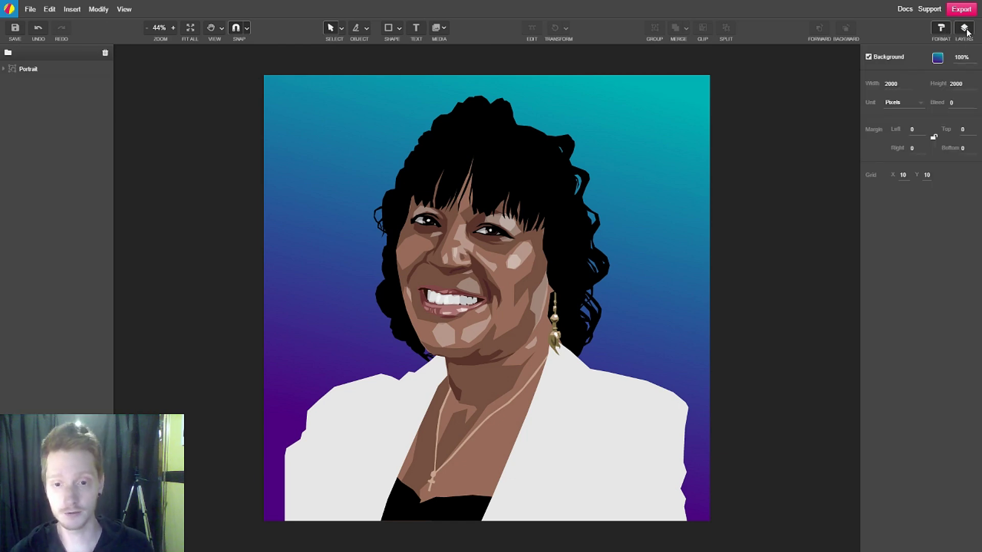
click(941, 29)
click(965, 29)
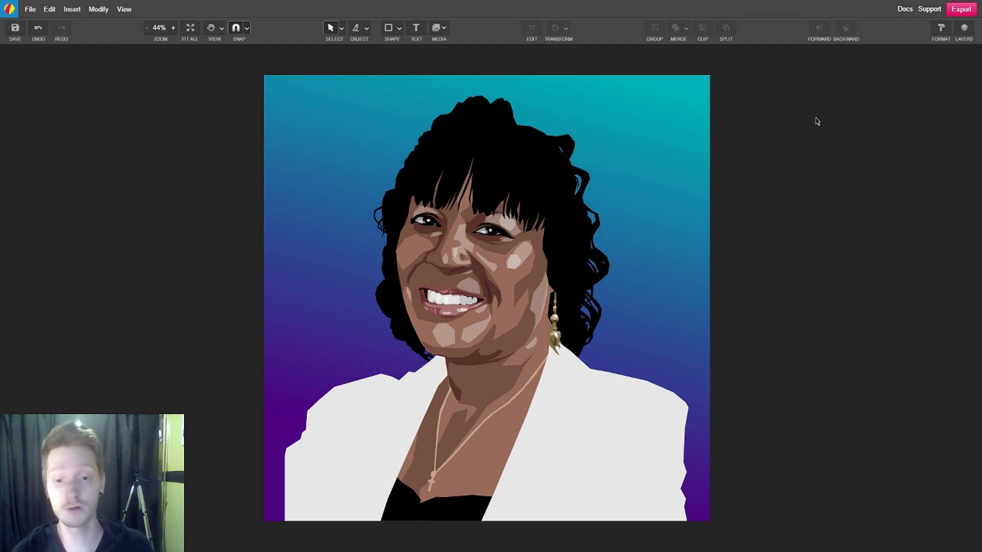
click(964, 30)
click(941, 30)
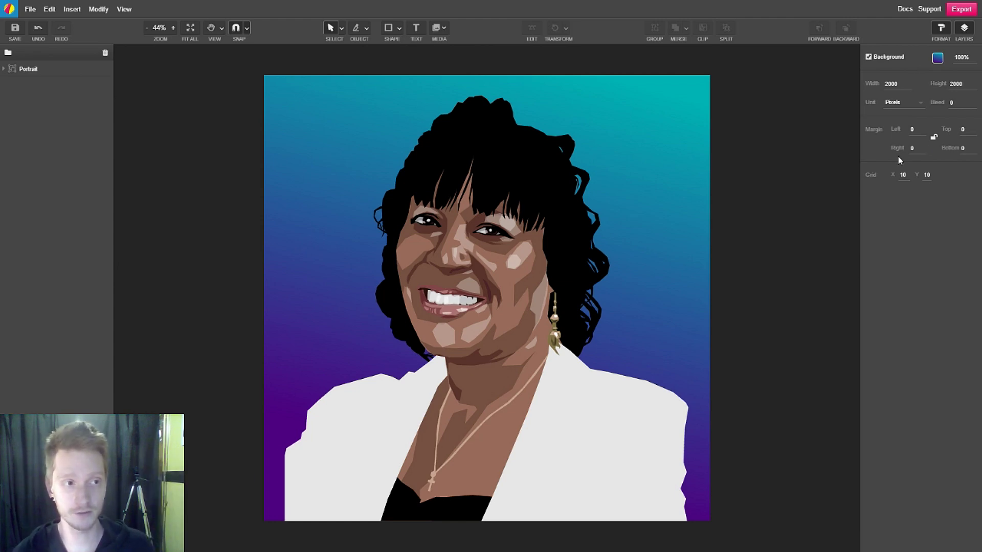
Drill into the Portrait group to select a single hair path and leave its opacity at 100%
click(545, 185)
double_click(545, 185)
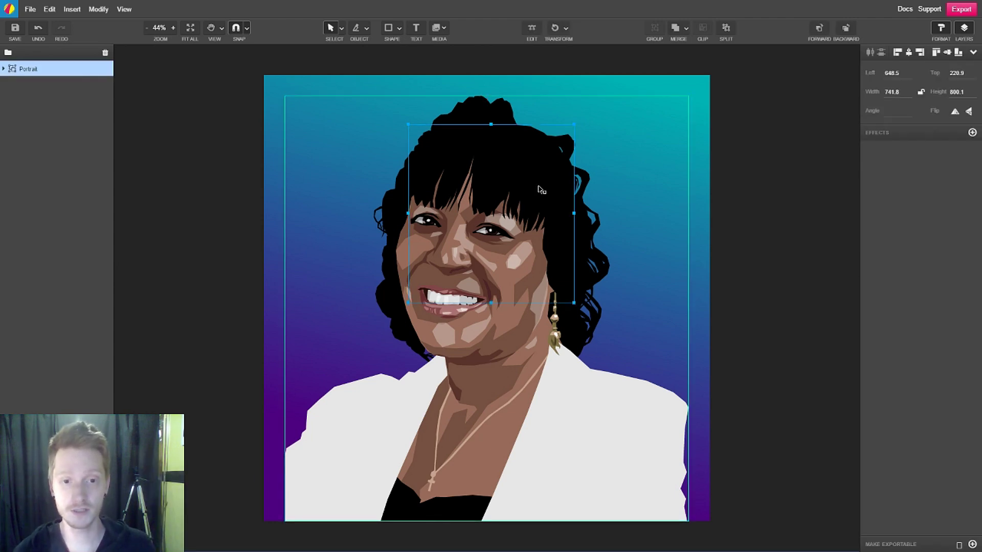
double_click(555, 183)
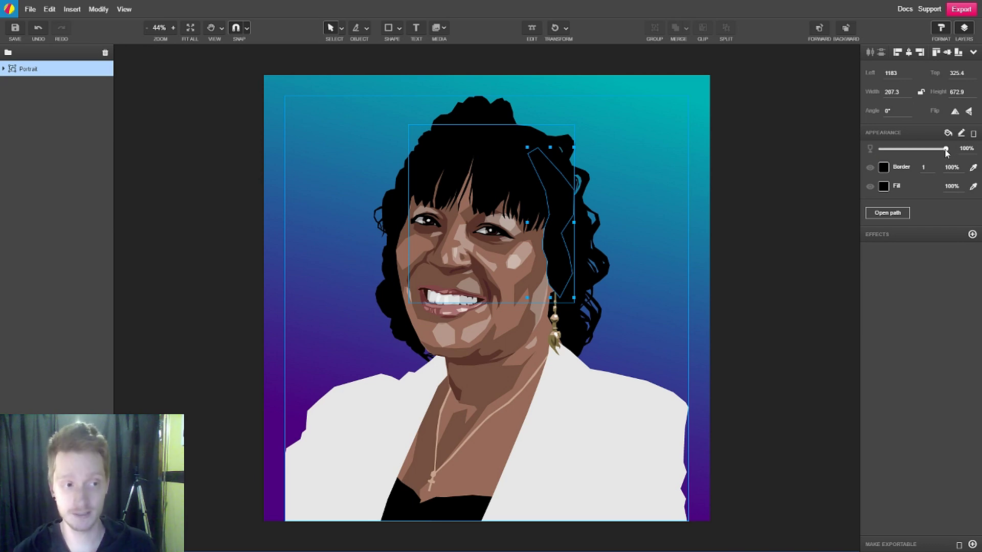
drag(945, 152, 965, 150)
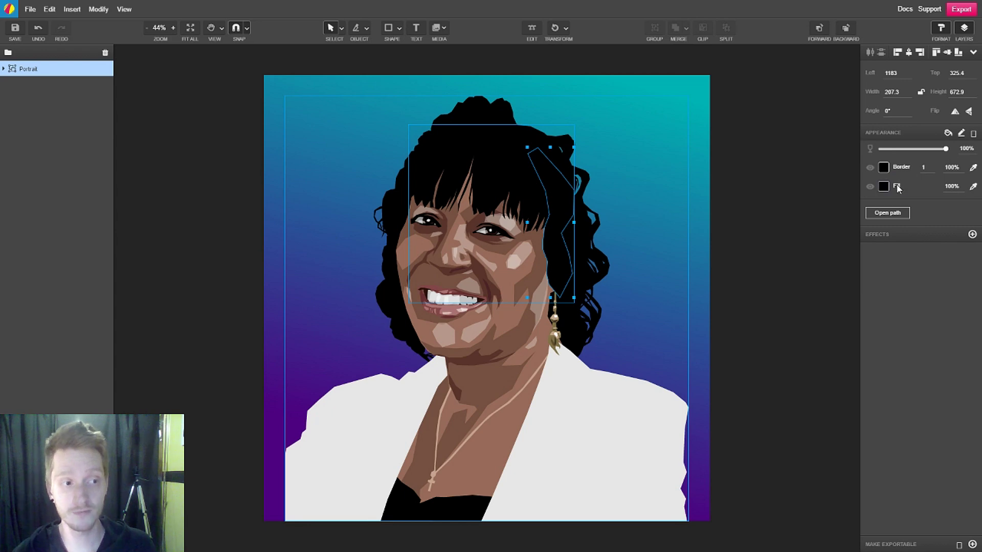